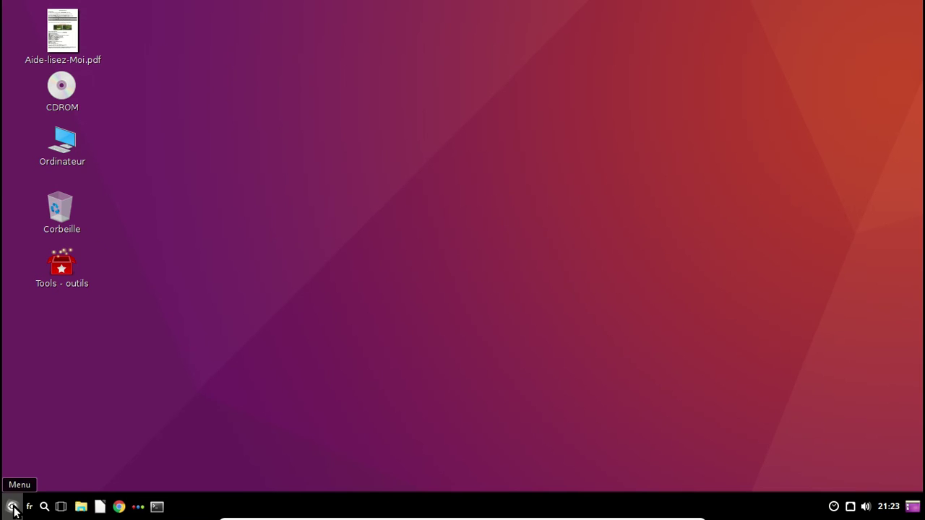
Step: Browse the installed applications under Son et vidéo, Bureautique, Graphisme, Internet and Jeux in the application launcher
click(137, 362)
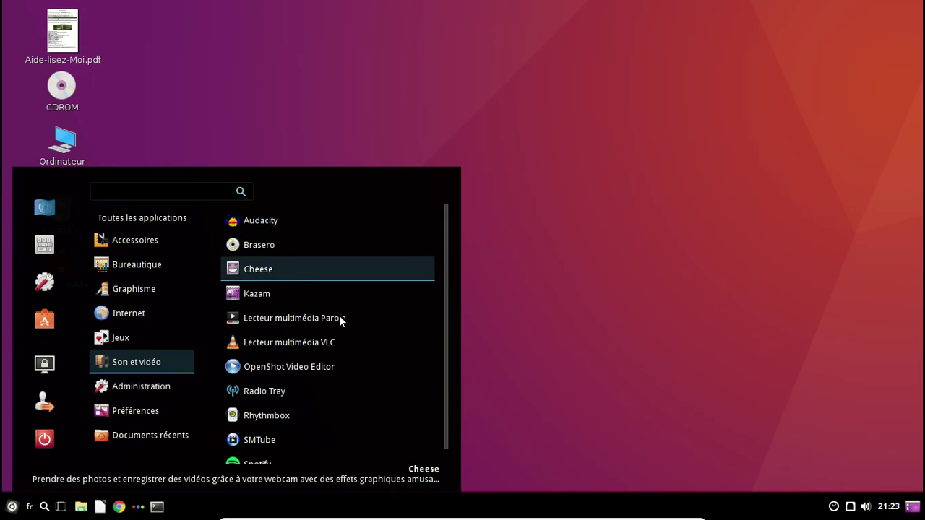
scroll(329, 367, down, 1)
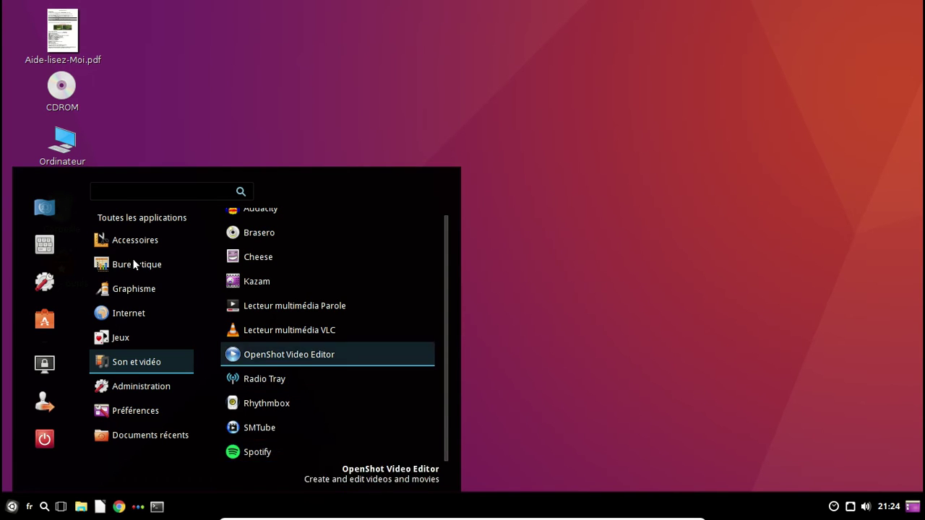
mouse_move(128, 254)
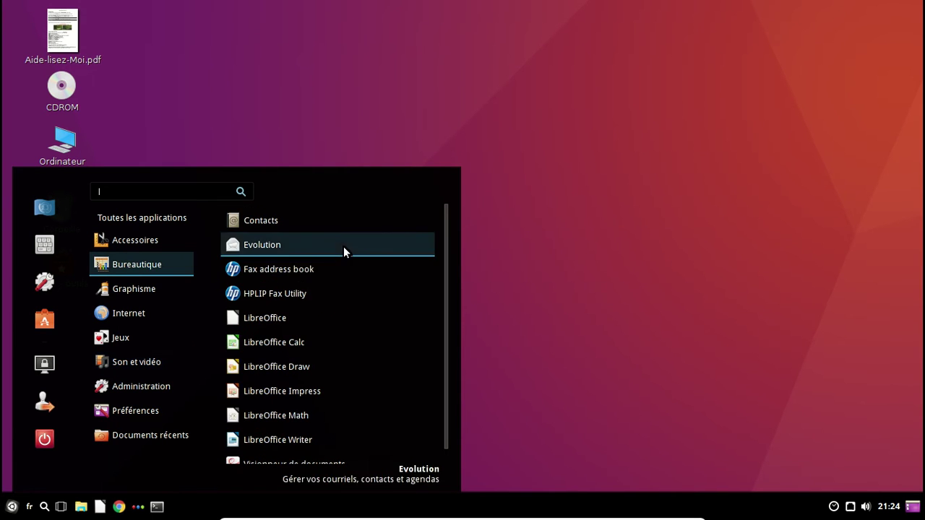
scroll(344, 247, down, 1)
mouse_move(151, 287)
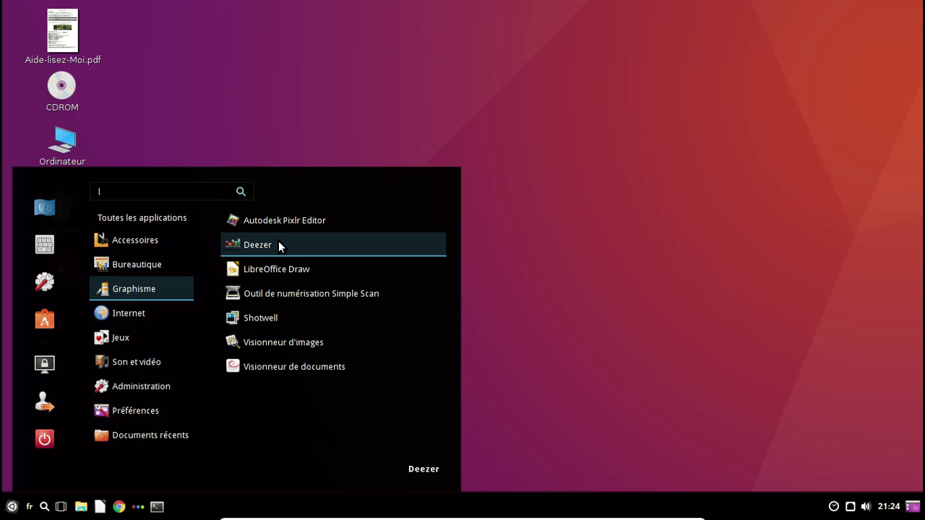
click(115, 318)
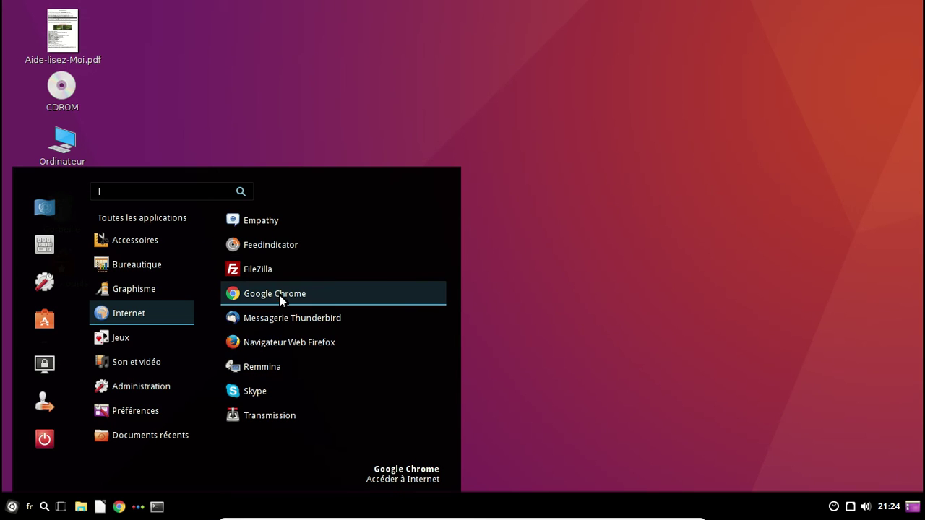
click(152, 334)
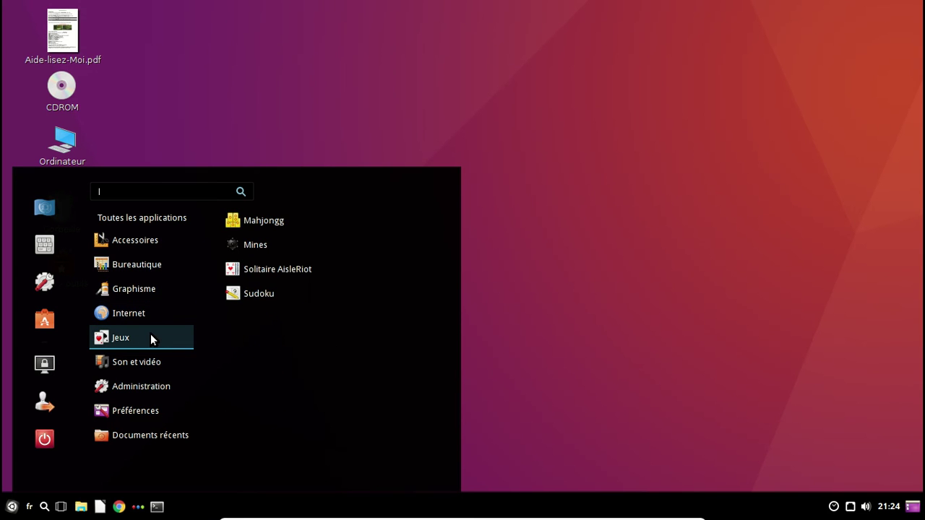
click(143, 361)
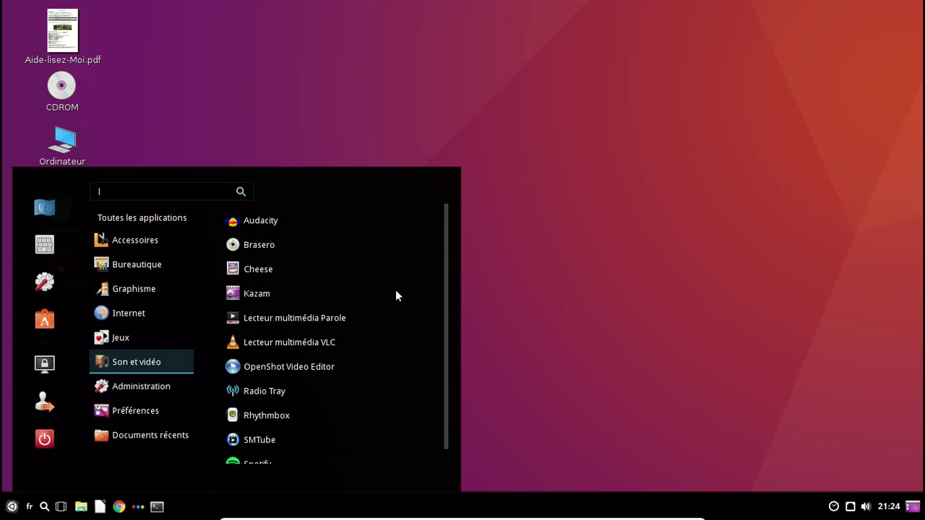
drag(445, 258, 445, 288)
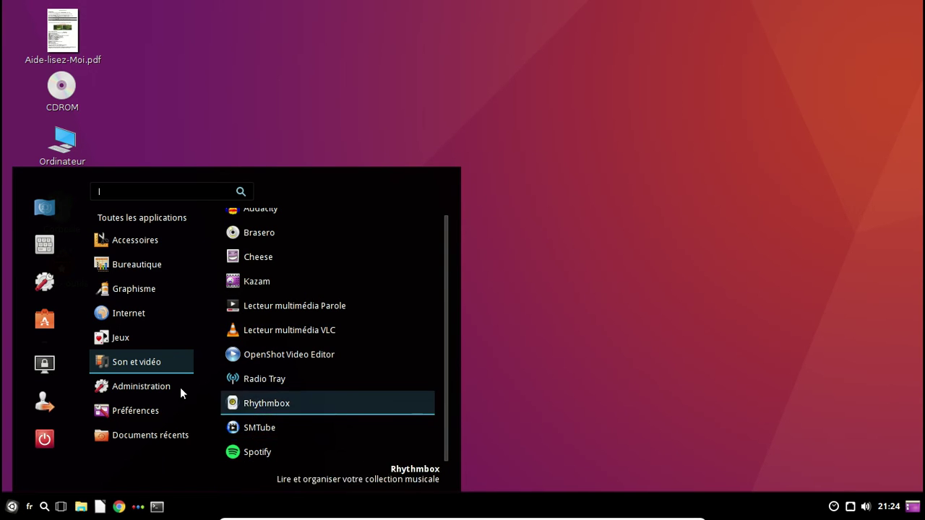
Step: Look through the Administration, Préférences and Documents récents categories in full and close the launcher
click(159, 386)
drag(450, 265, 446, 392)
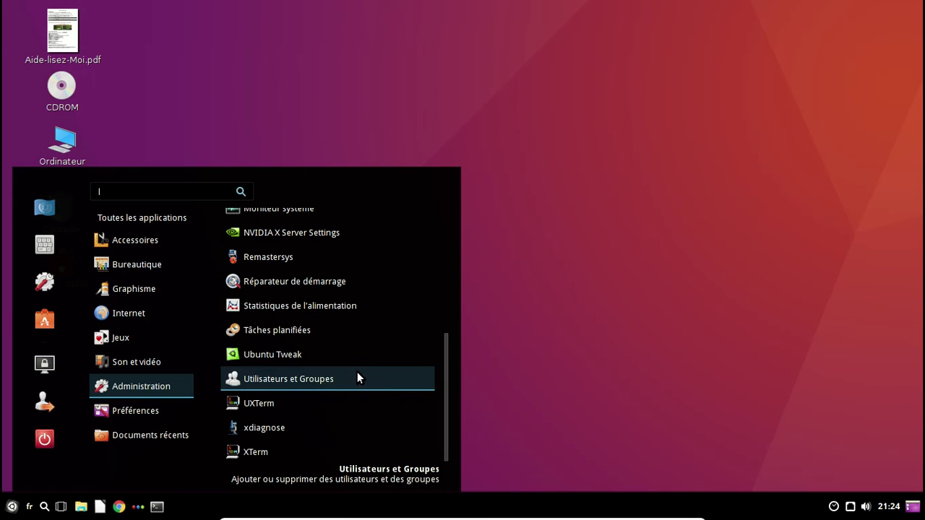
click(124, 413)
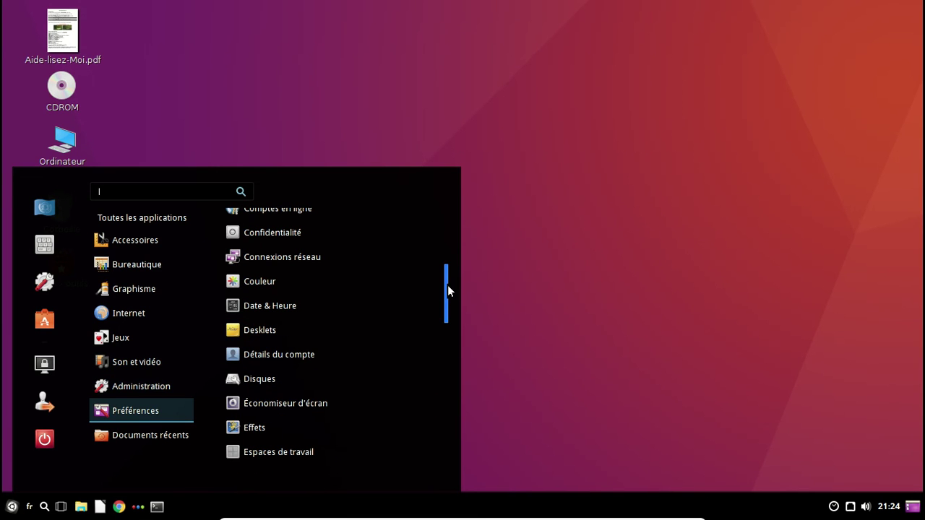
scroll(448, 288, up, 3)
scroll(439, 299, down, 1)
scroll(434, 361, down, 10)
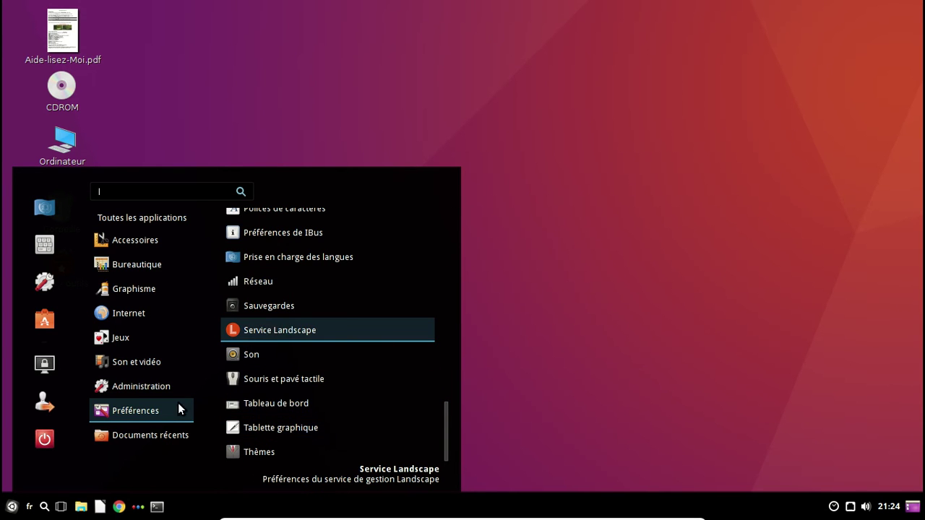
click(131, 441)
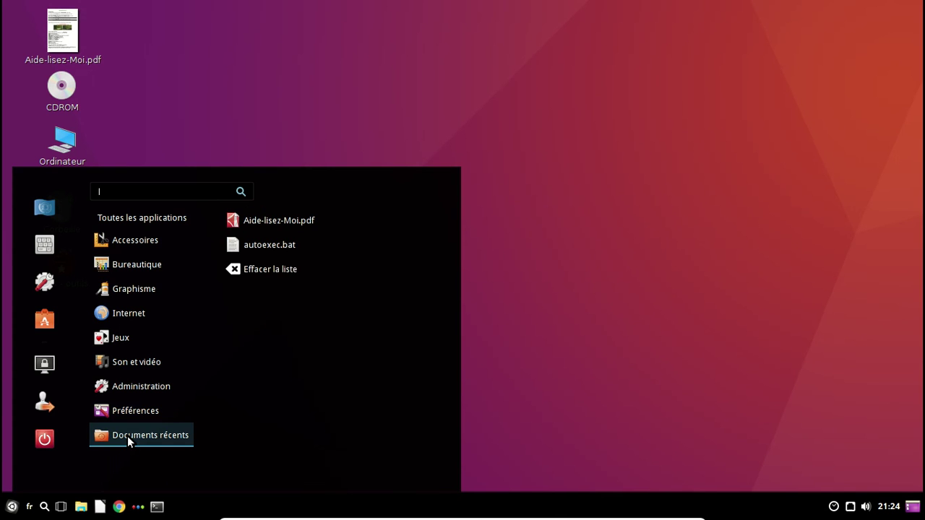
click(486, 230)
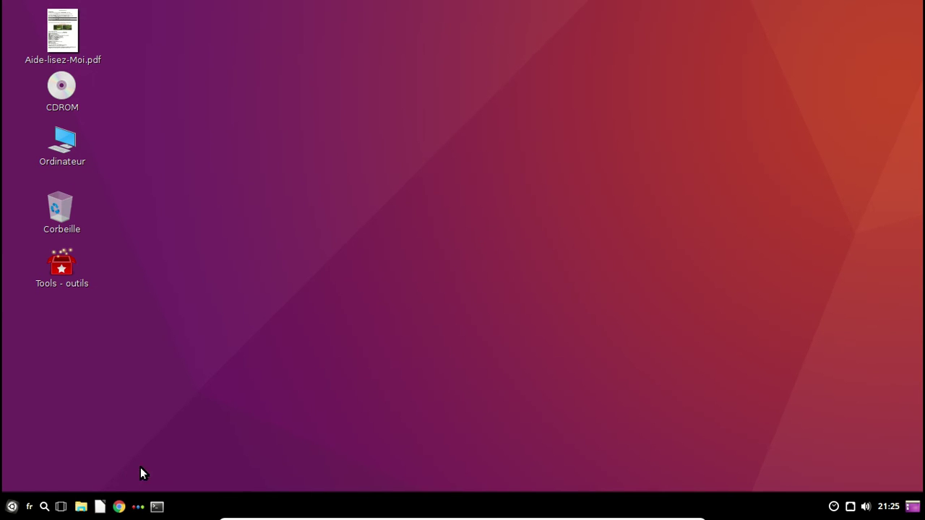
Step: Find the Terminal through the application launcher's search and open it
click(11, 509)
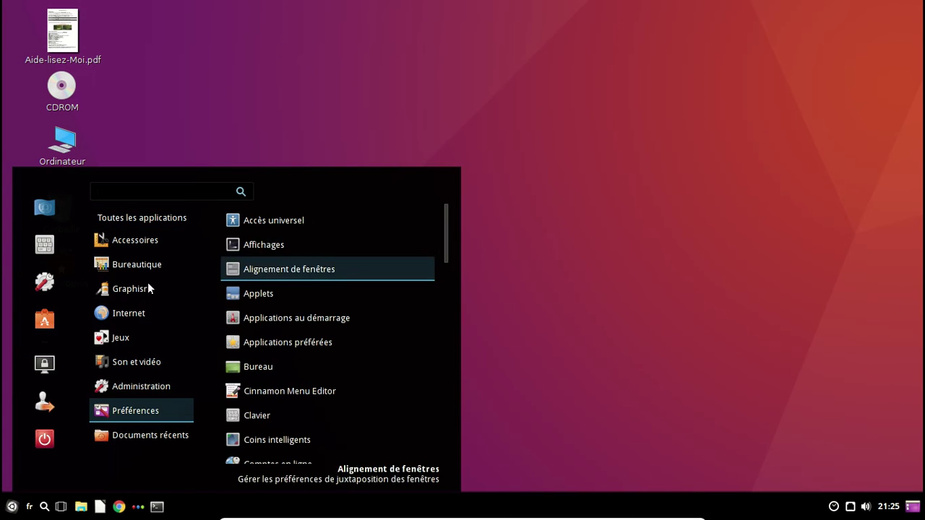
text(t)
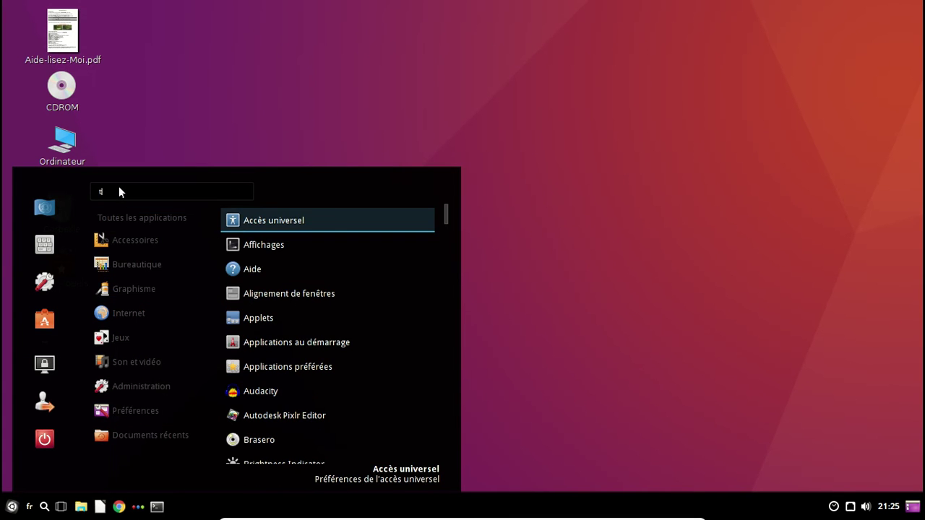
text(erml)
key(Return)
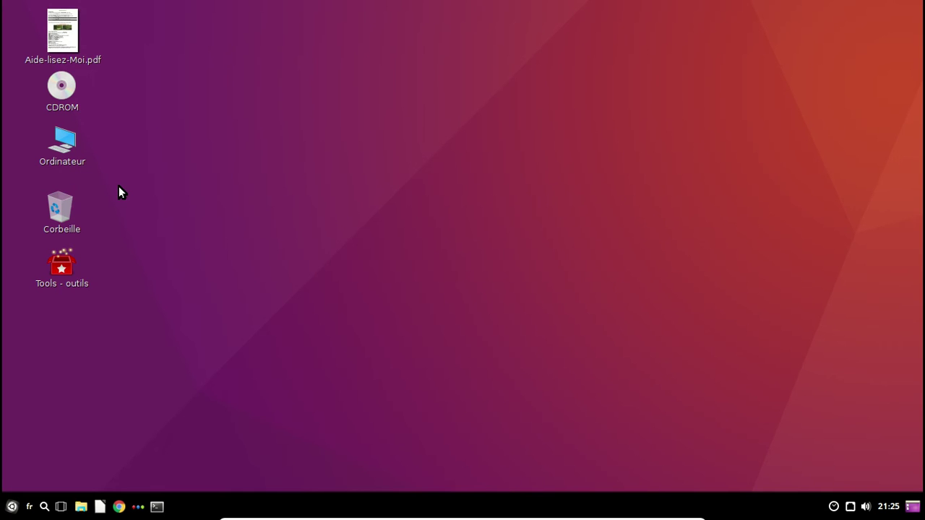
Step: List the contents of /etc/apt/sources.list.d/ with the ls command
text(ls /etc/)
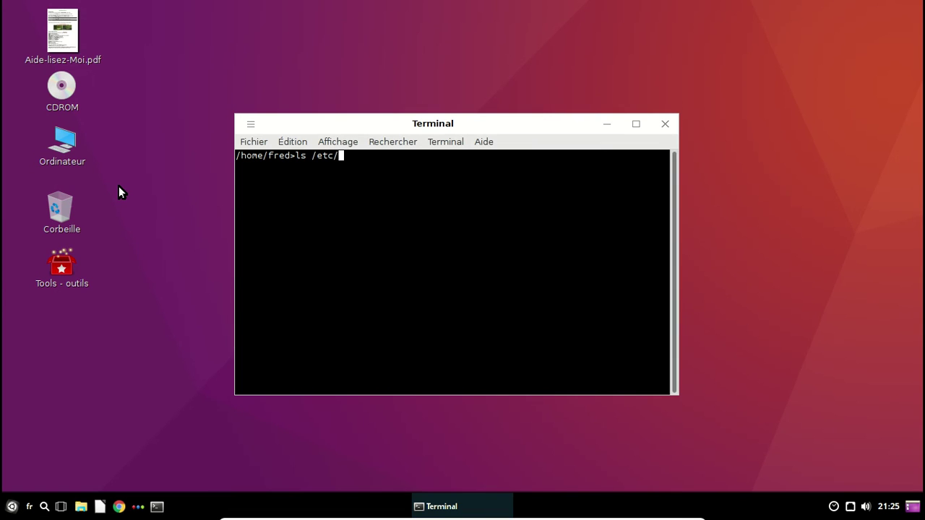
text(apt/sou)
key(Tab)
text(.)
key(Tab)
key(Return)
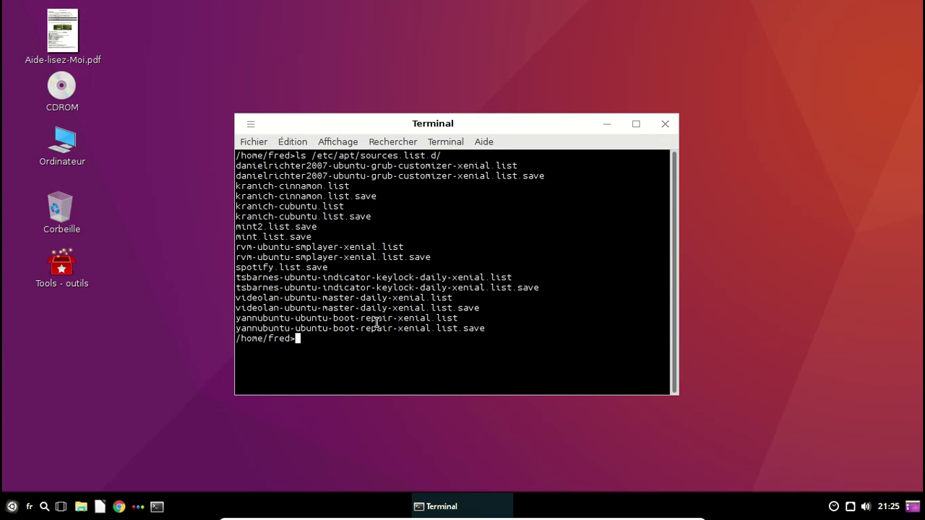
Step: Display the system's kernel information with uname -a and close the terminal
text(uname -a)
key(Return)
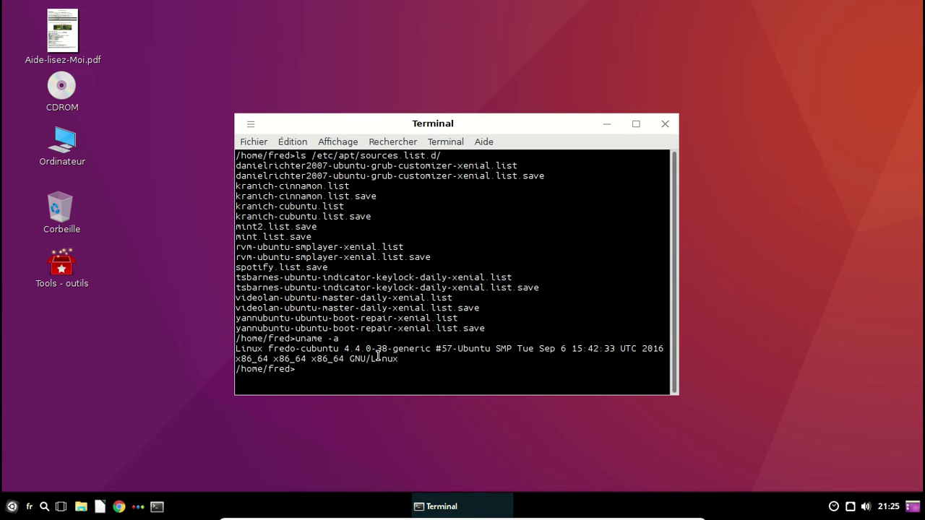
click(665, 125)
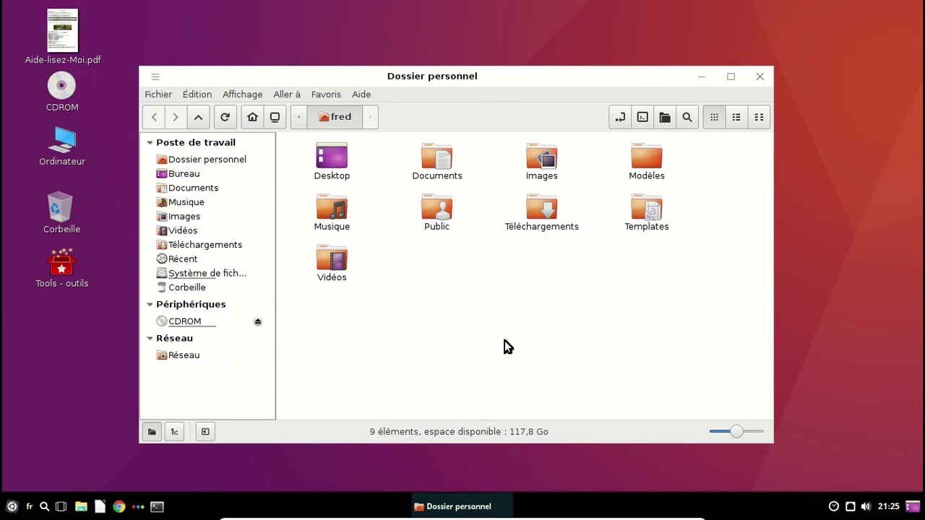
Step: Close the personal folder window, and display the application dock briefly before closing it
click(759, 76)
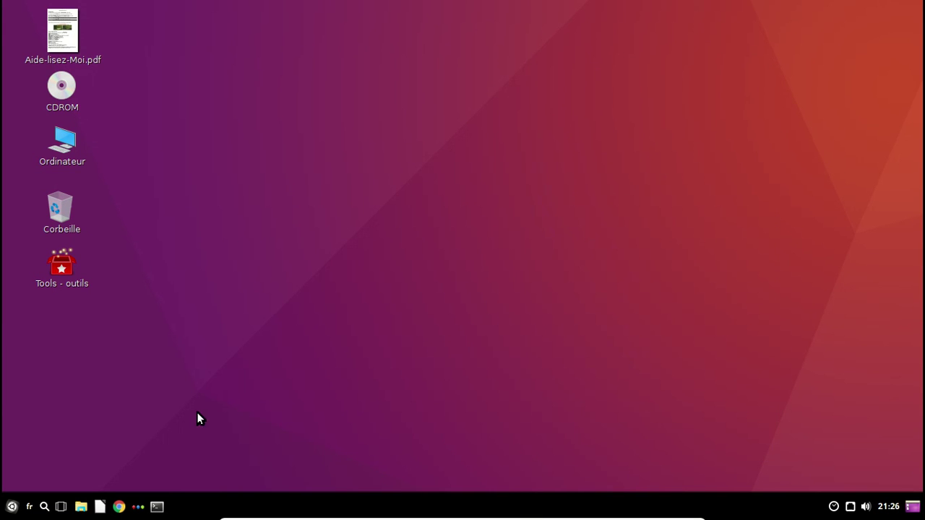
click(137, 507)
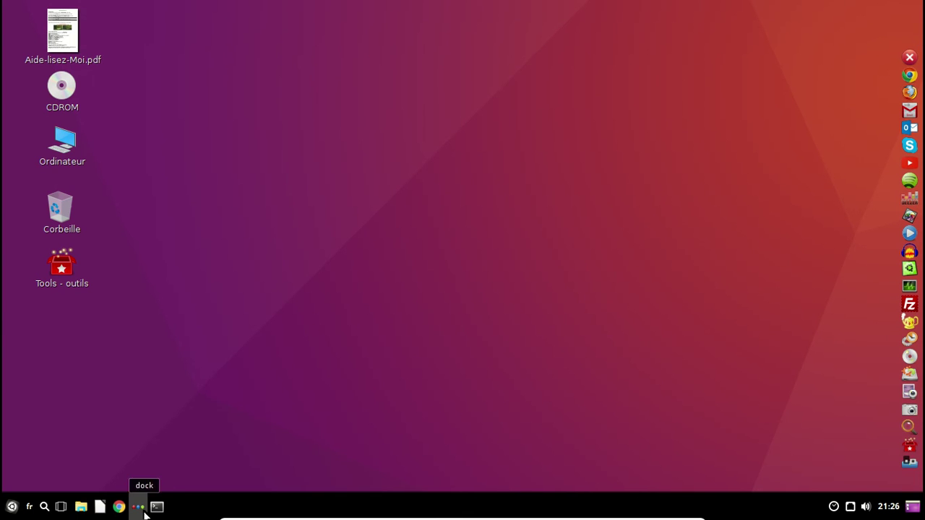
click(897, 64)
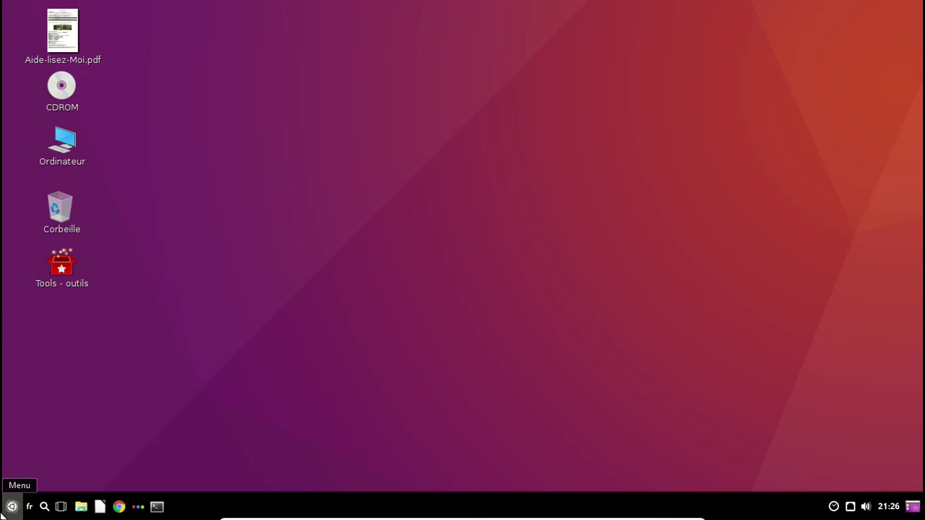
Step: Open a blank LibreOffice Writer document, view the LibreOffice version information and close Writer
click(99, 507)
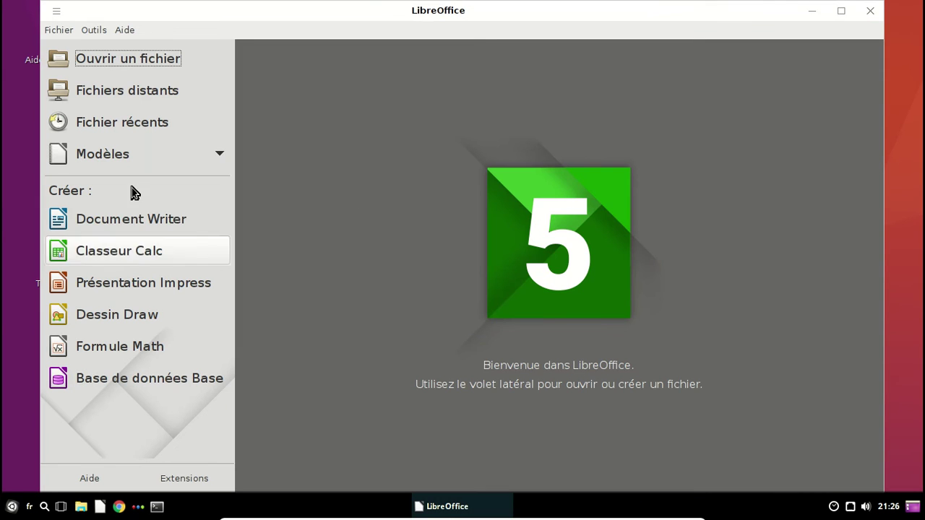
click(118, 230)
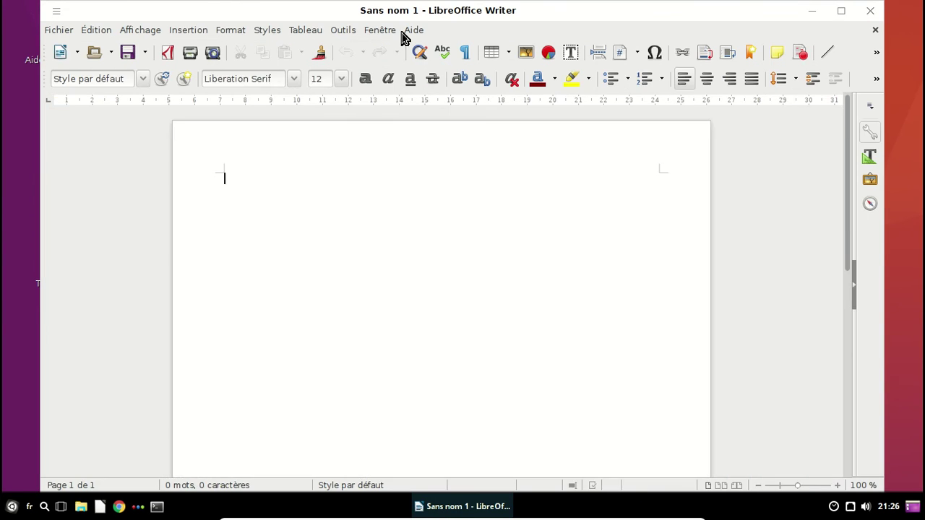
click(414, 31)
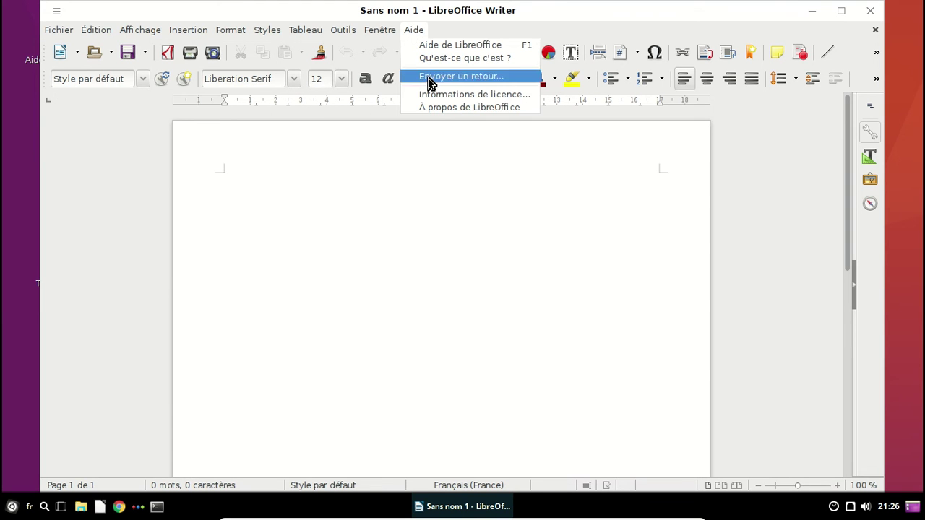
click(441, 110)
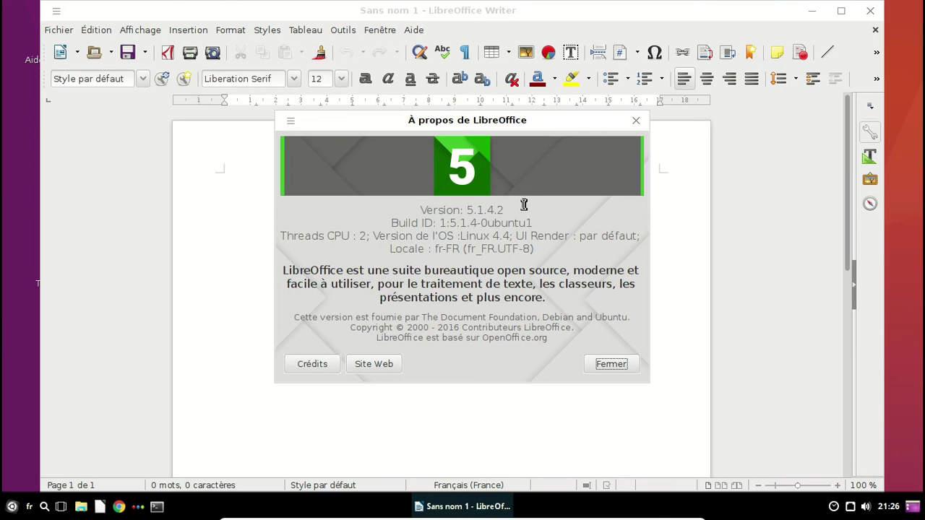
click(627, 359)
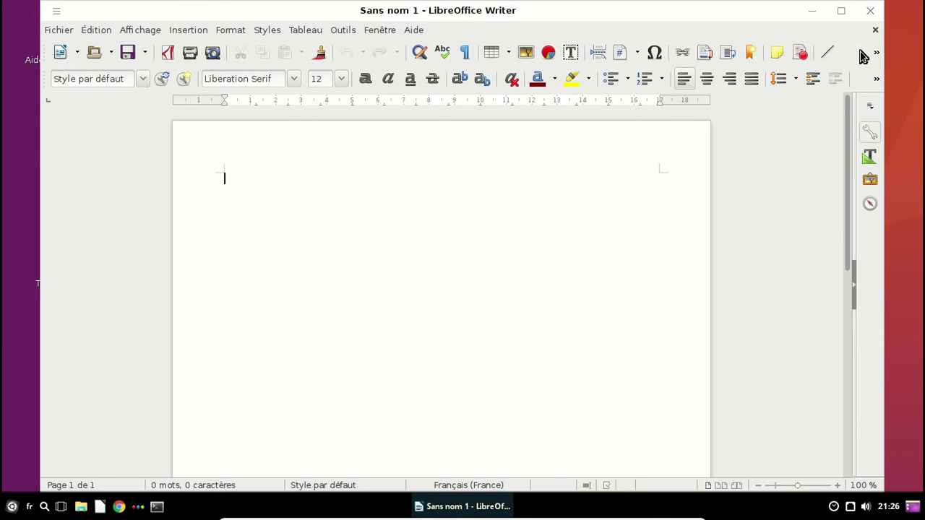
click(870, 10)
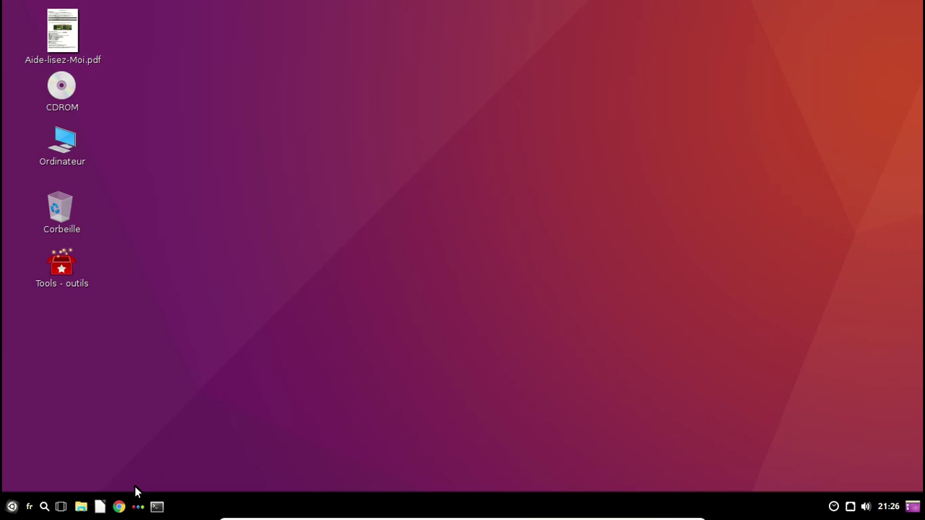
Step: Launch Google Chrome and open the bookmarked TUTO Ubuntu page
click(117, 507)
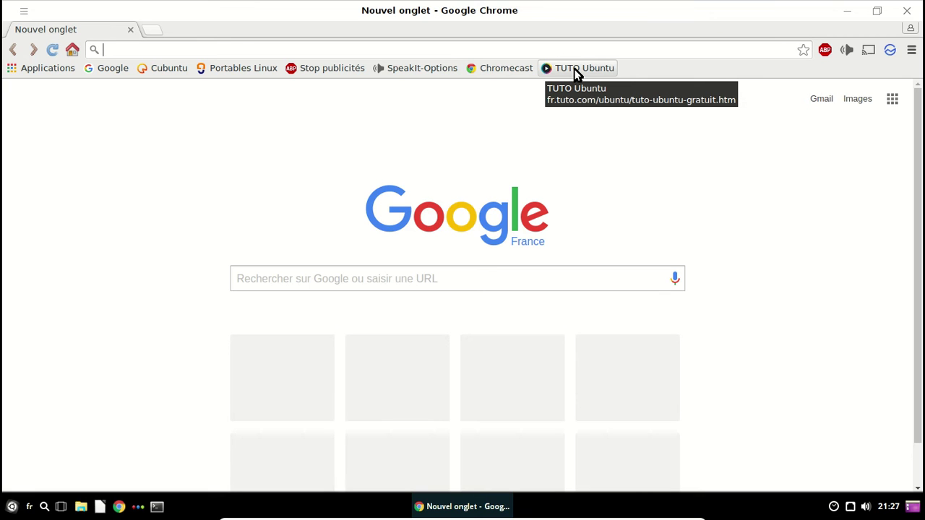
click(573, 69)
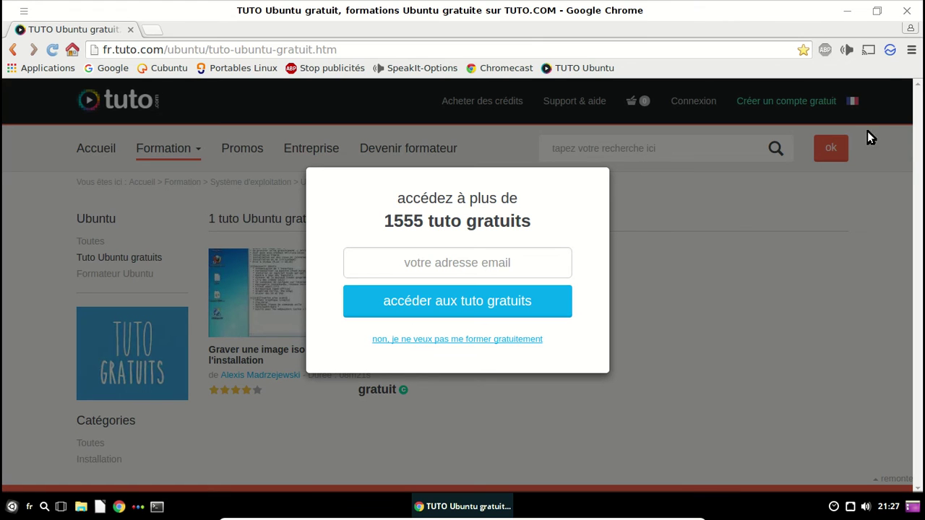
Step: Display Chrome's À propos page to check the browser version
click(910, 52)
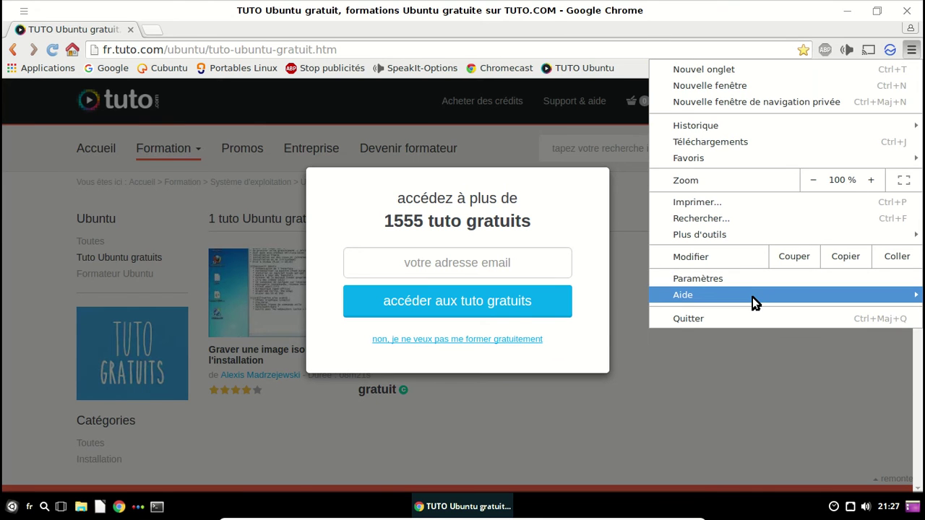
mouse_move(752, 297)
click(561, 296)
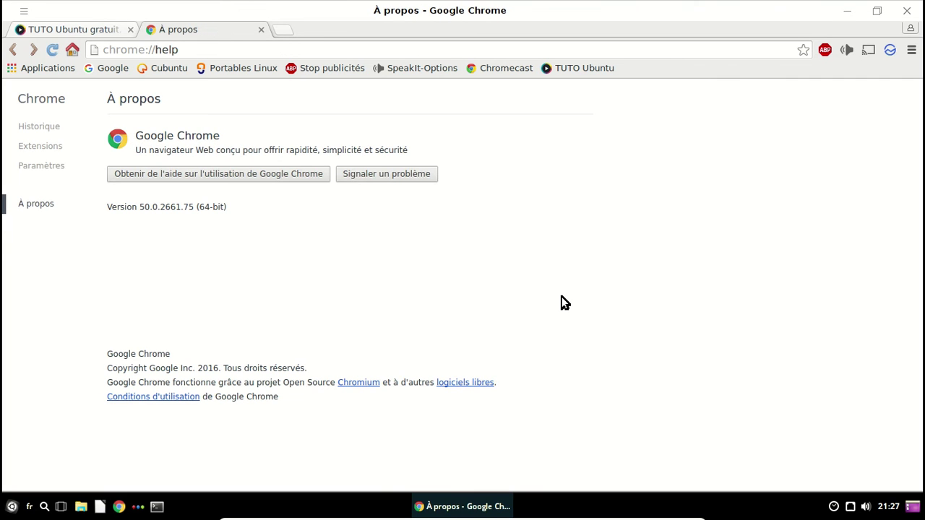
Step: Open the archlinux.org website in a new browser tab
click(287, 30)
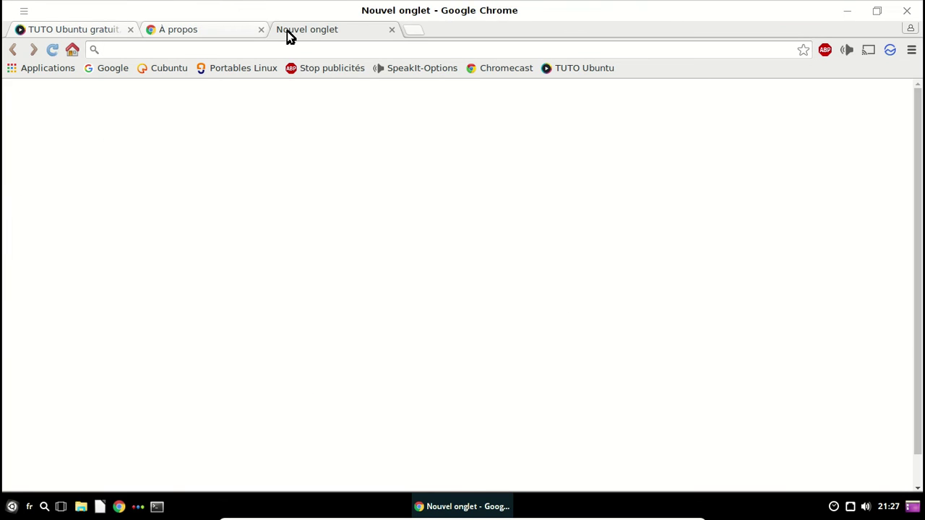
text(artc)
key(BackSpace)
key(BackSpace)
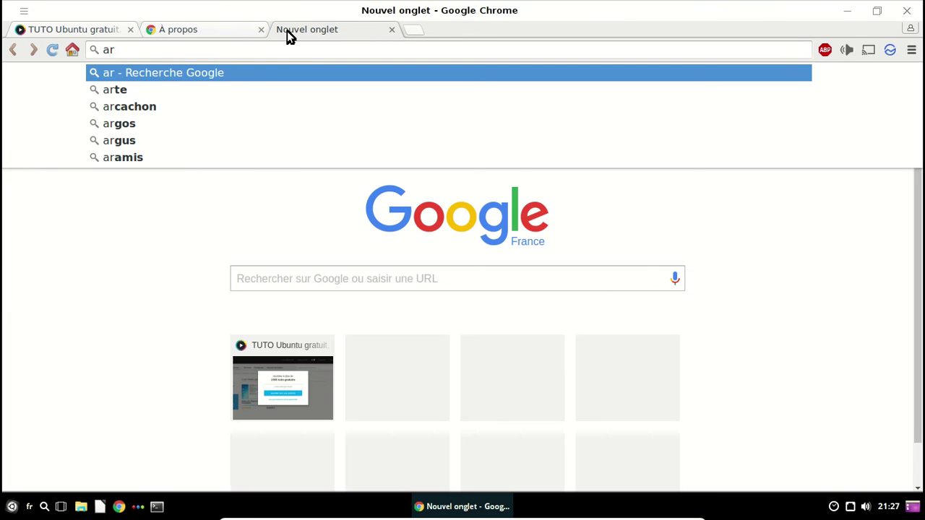
text(chlinux)
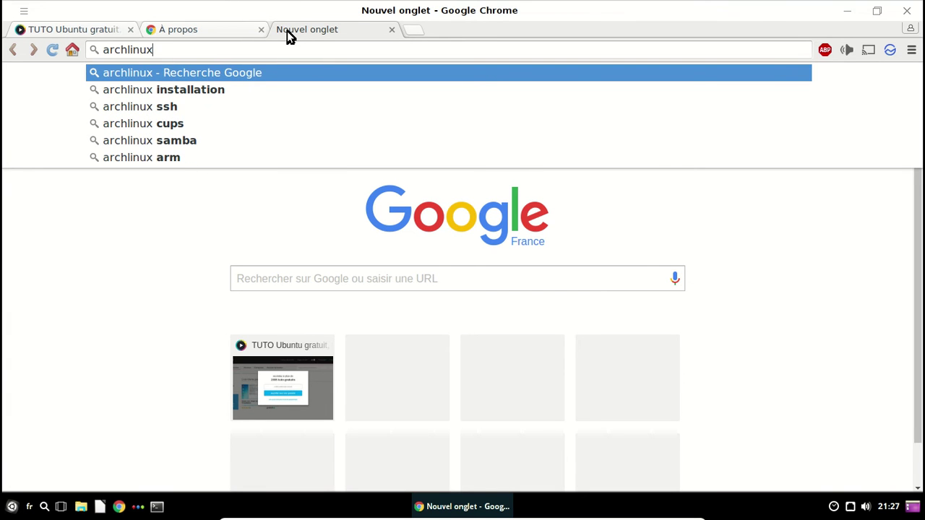
text(.org)
key(Return)
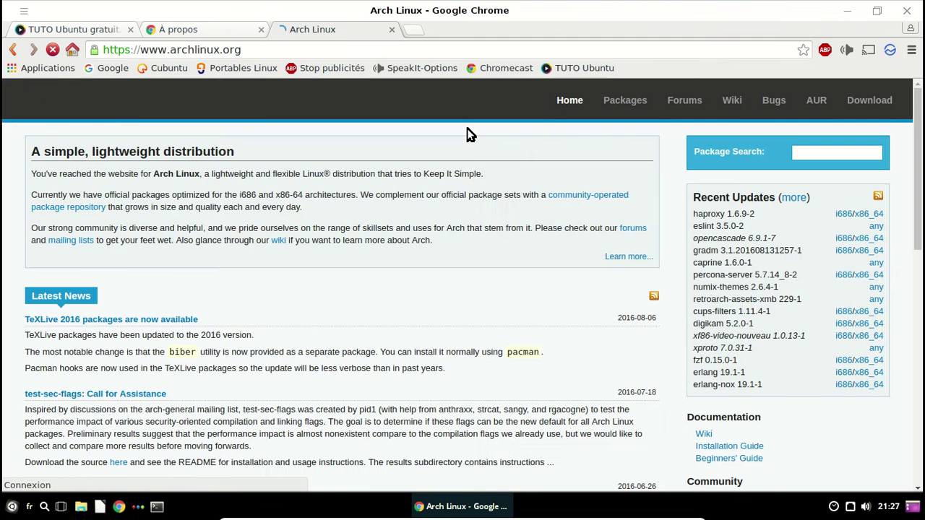
Step: Search the Arch Linux packages for chromium
click(806, 152)
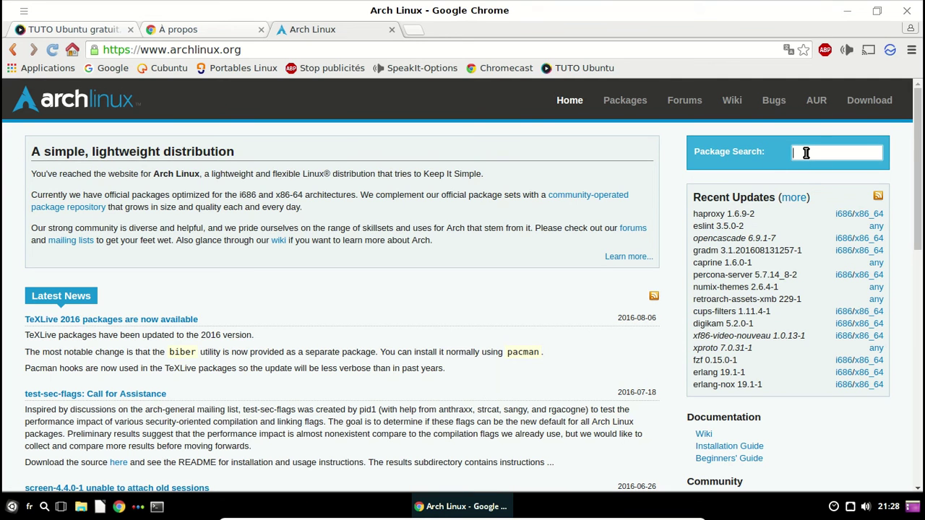
text(chromium)
key(Return)
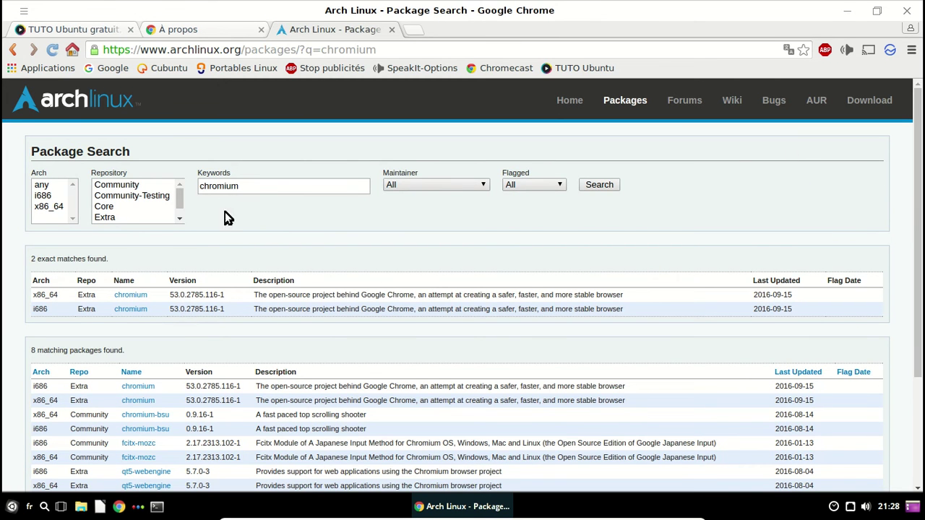
Step: Close the Arch Linux and À propos tabs, and quit the browser
click(391, 32)
click(262, 32)
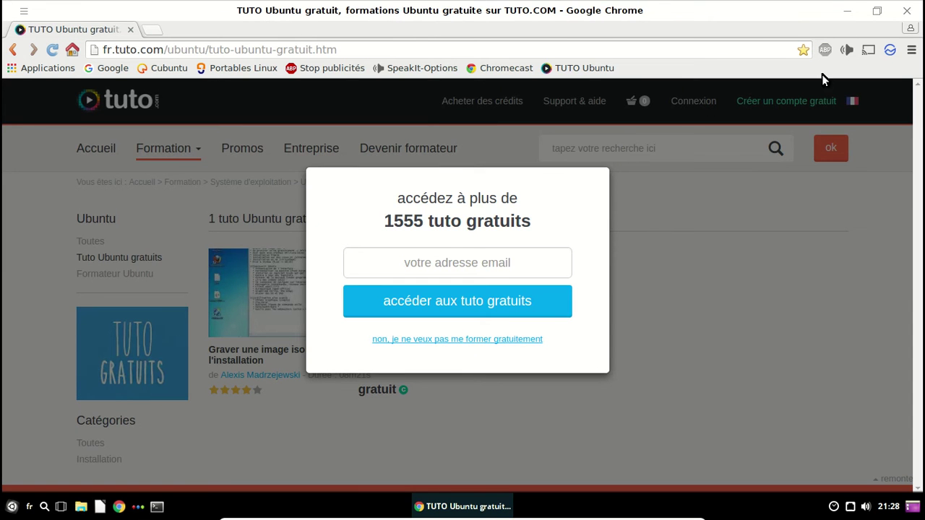
click(907, 10)
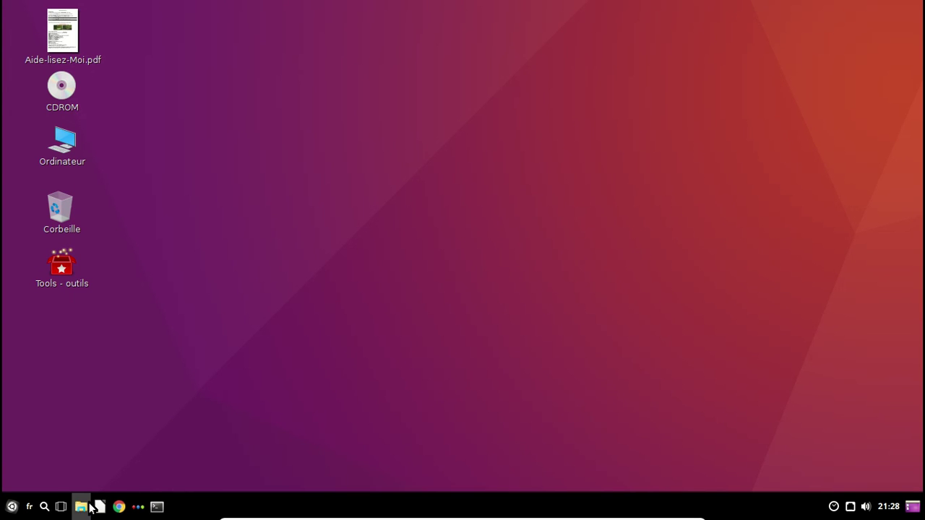
Step: Launch Lecteur multimédia VLC from the Son et vidéo application category
click(19, 508)
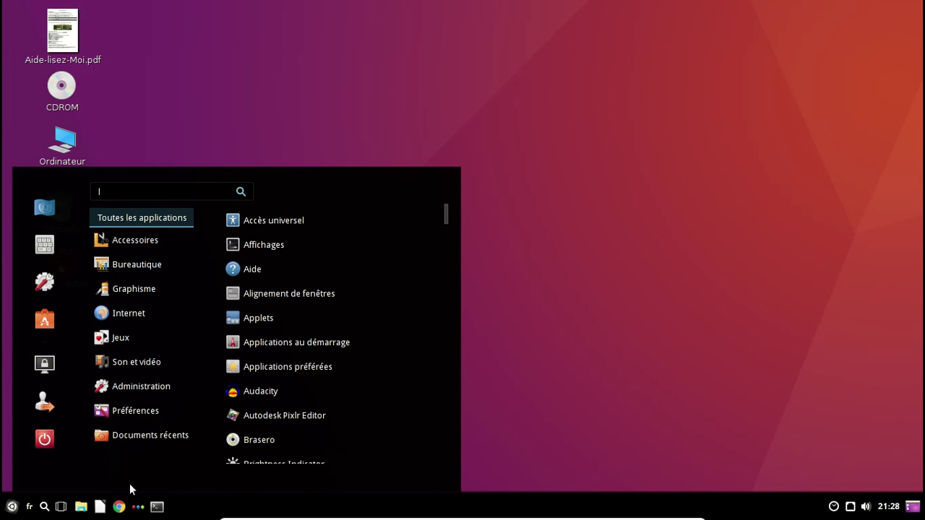
mouse_move(137, 362)
scroll(308, 393, down, 1)
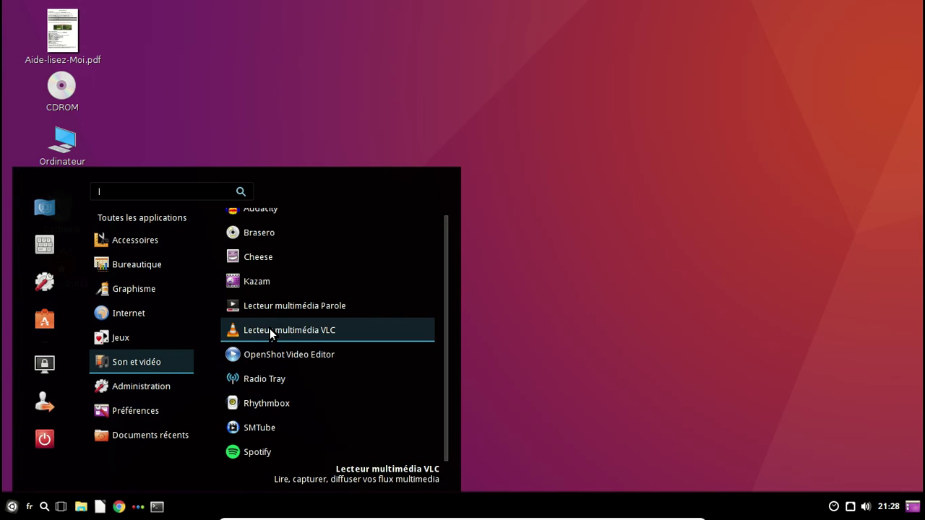
click(270, 330)
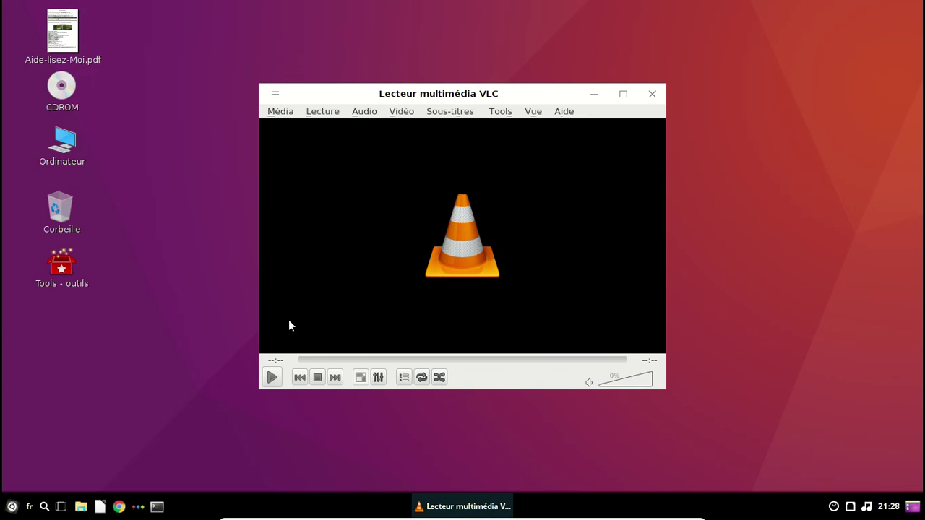
Step: Display VLC's À propos information to check the player version, and close VLC
click(568, 113)
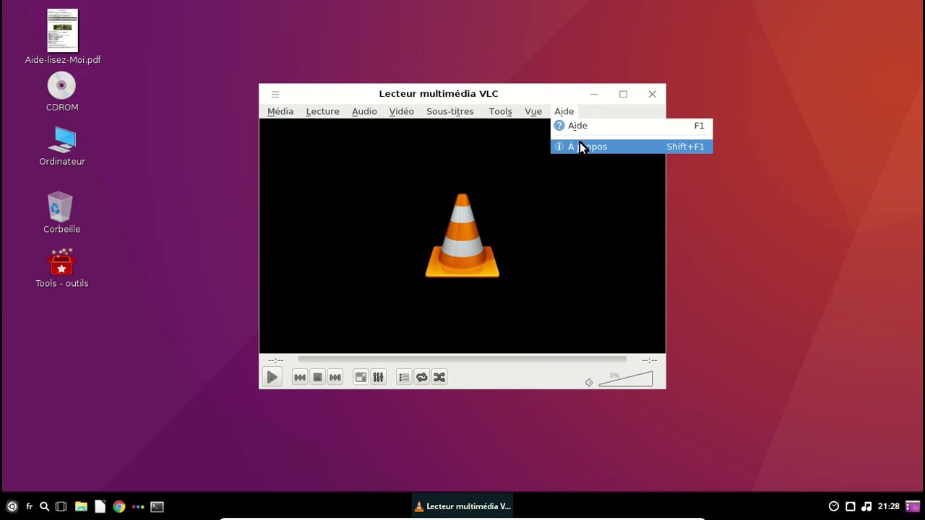
click(580, 145)
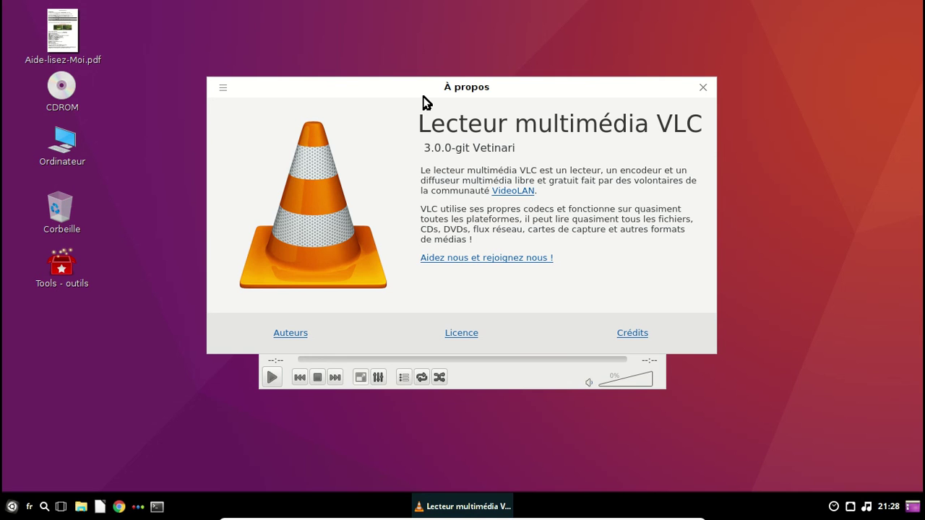
click(705, 89)
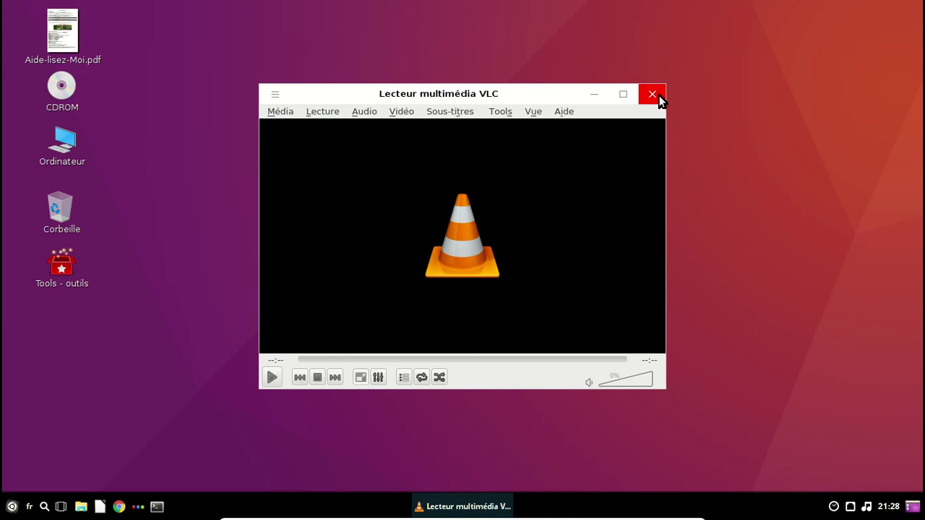
click(651, 96)
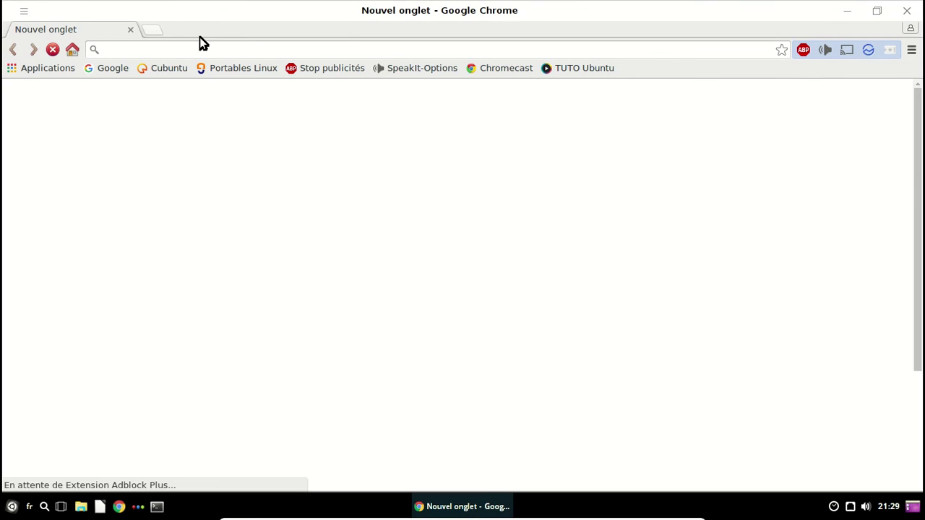
text(vidoal)
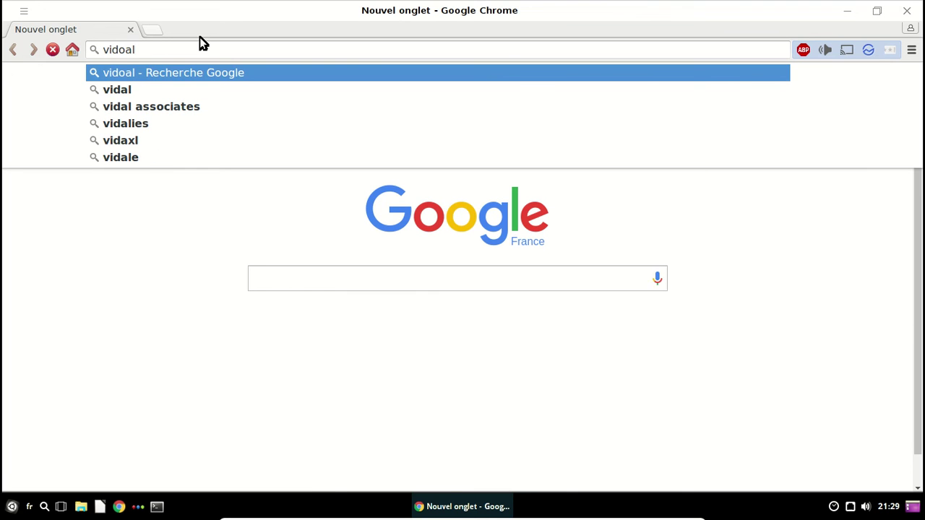
key(BackSpace)
key(BackSpace)
key(BackSpace)
key(BackSpace)
text(deoal)
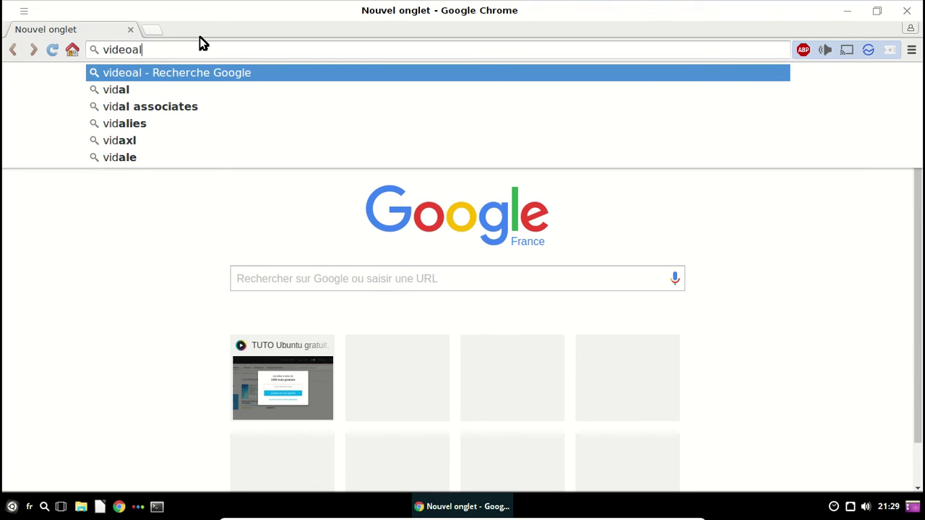
key(BackSpace)
key(BackSpace)
text(lan)
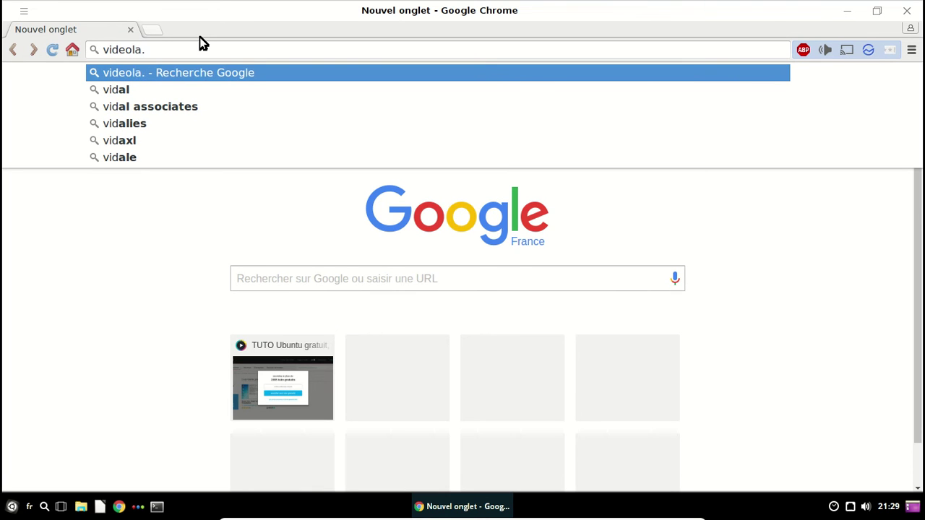
text(.oprg)
key(BackSpace)
key(BackSpace)
key(BackSpace)
text(rg)
key(Return)
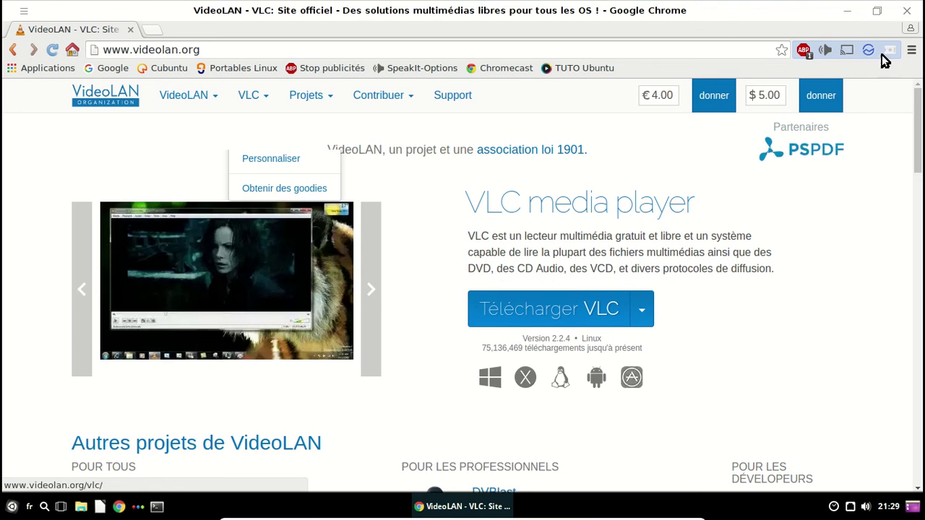
click(910, 13)
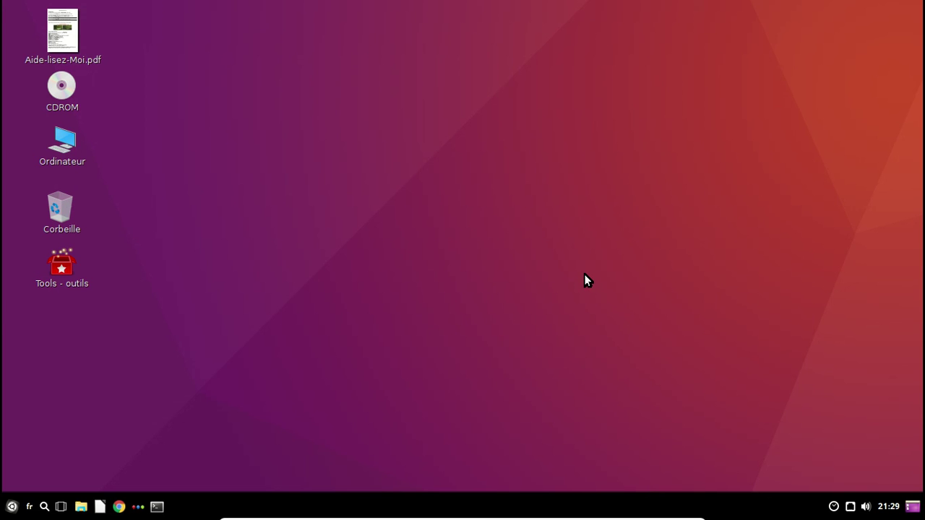
Step: Open Aide-lisez-Moi.pdf from the desktop and read on to the Raccourcis ajoutés (alias) section
click(71, 34)
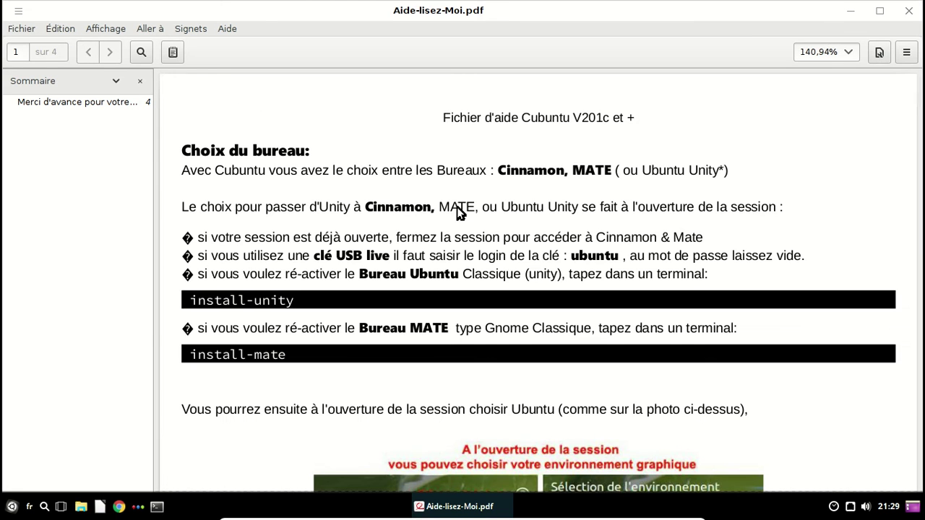
scroll(457, 207, down, 5)
scroll(457, 211, down, 5)
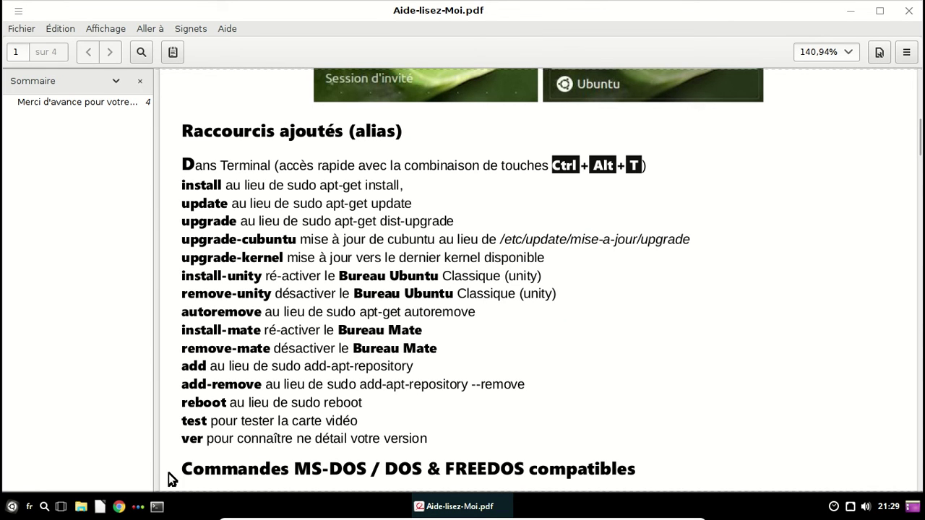
Step: Open a terminal beside the PDF's alias list and display the .bashrc file with less
click(158, 510)
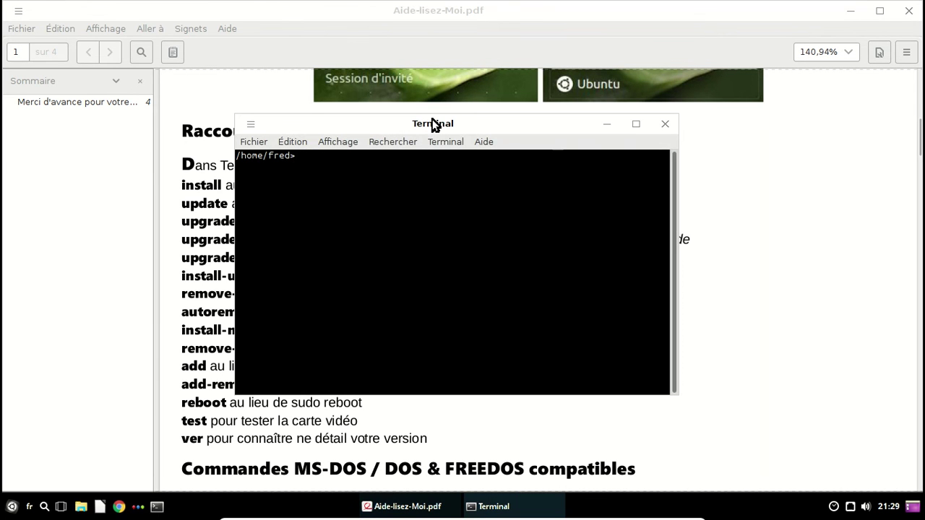
drag(434, 124, 618, 100)
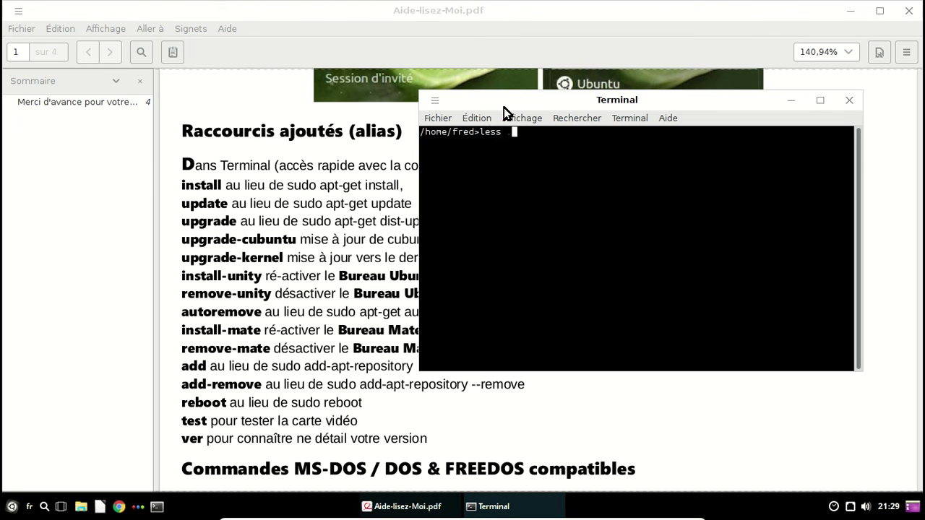
text(shrc)
key(Return)
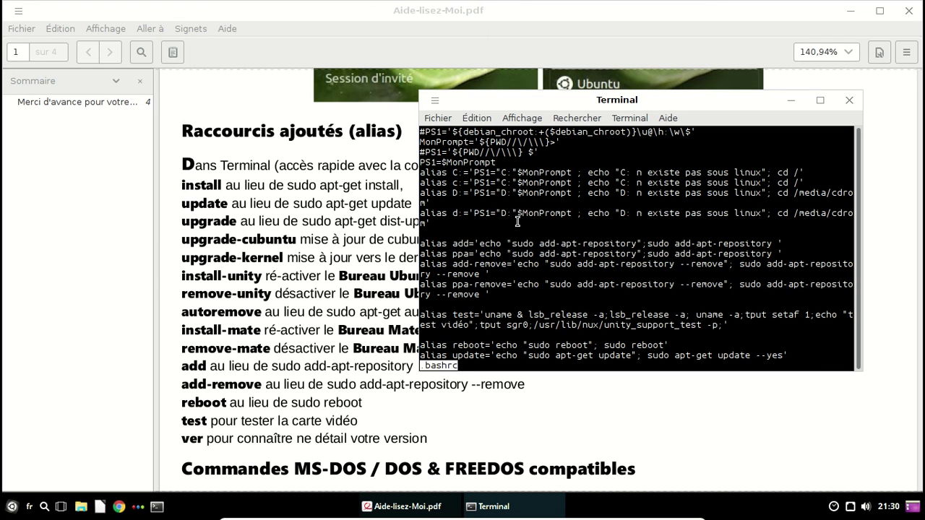
Step: Examine the aliases defined in .bashrc through to the end of the file
key(Down)
key(Down)
key(Down)
key(Down)
key(Down)
key(Down)
key(Down)
key(Down)
key(Down)
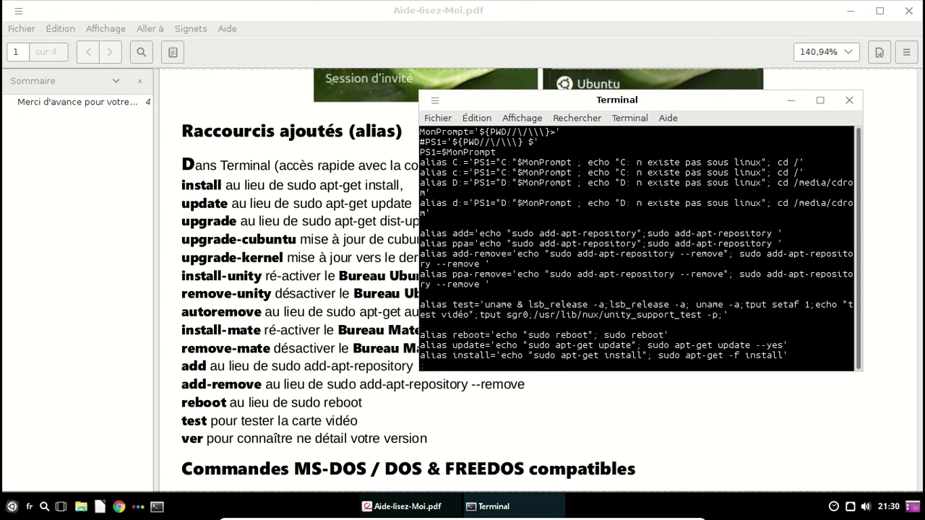
key(Down)
key(Down)
key(Down)
key(Down)
key(Down)
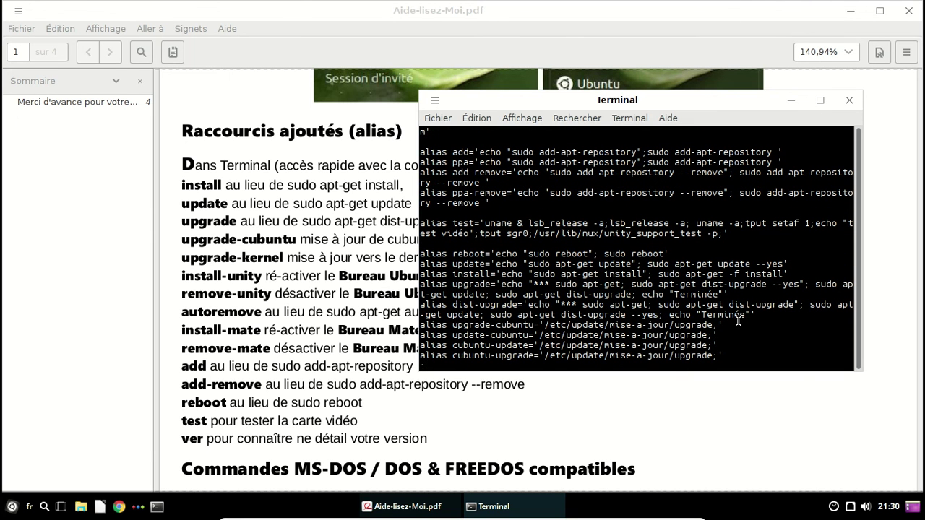
scroll(754, 318, down, 3)
scroll(753, 318, down, 6)
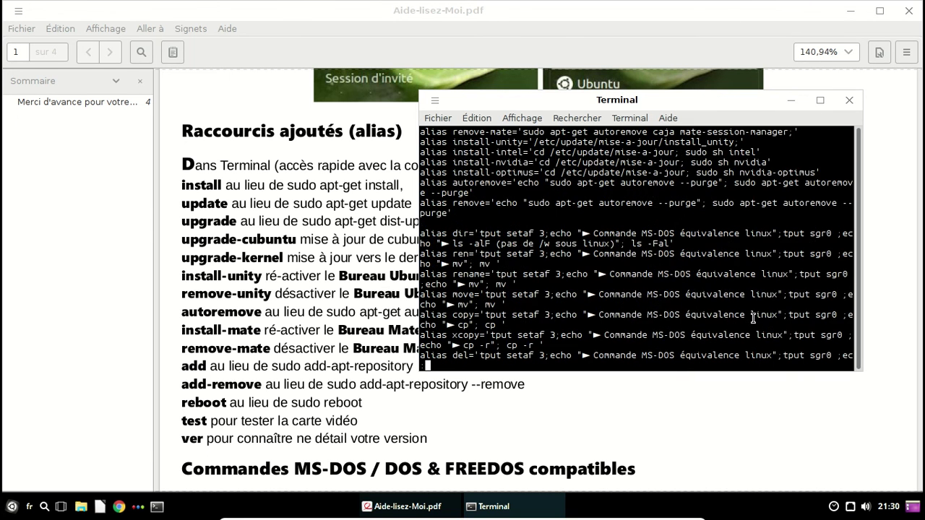
scroll(753, 318, down, 15)
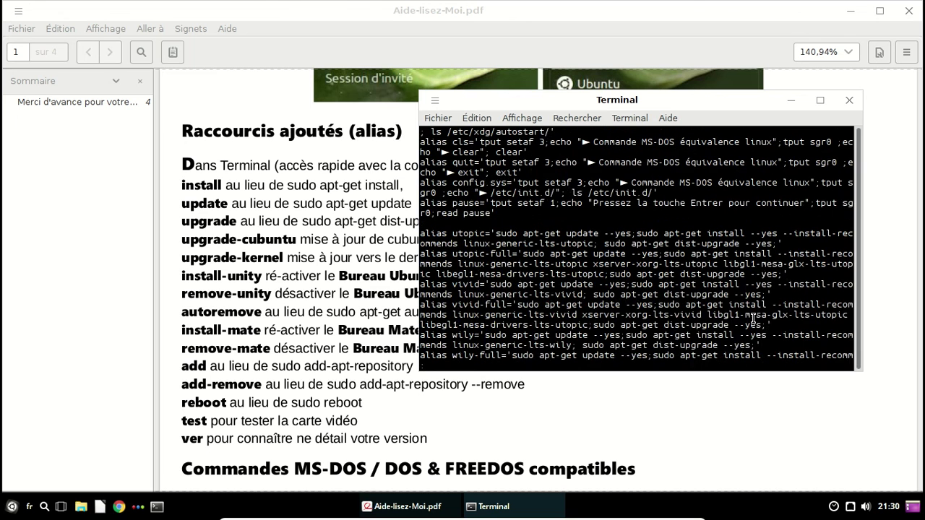
scroll(753, 318, down, 4)
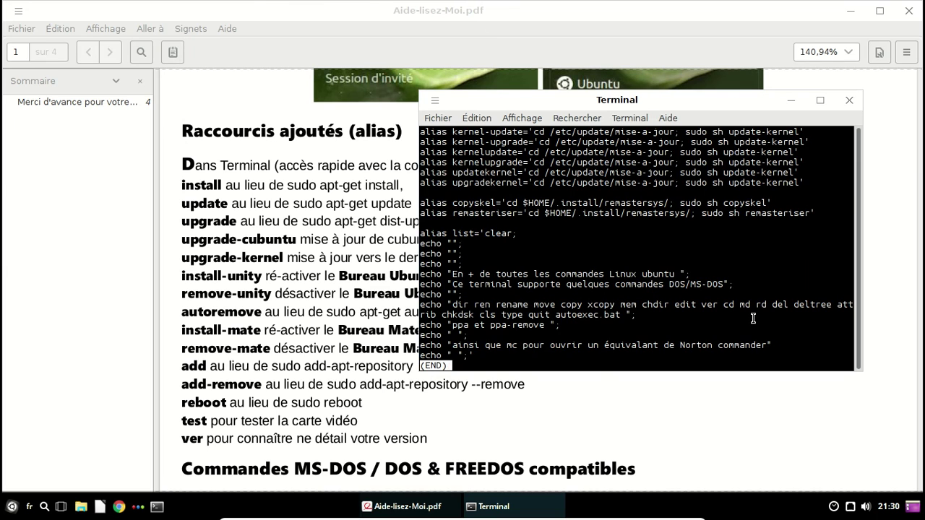
Step: Quit the less viewer and list the details of the .bashrc file with ls -alh .bashrc
text(q)
text(ls )
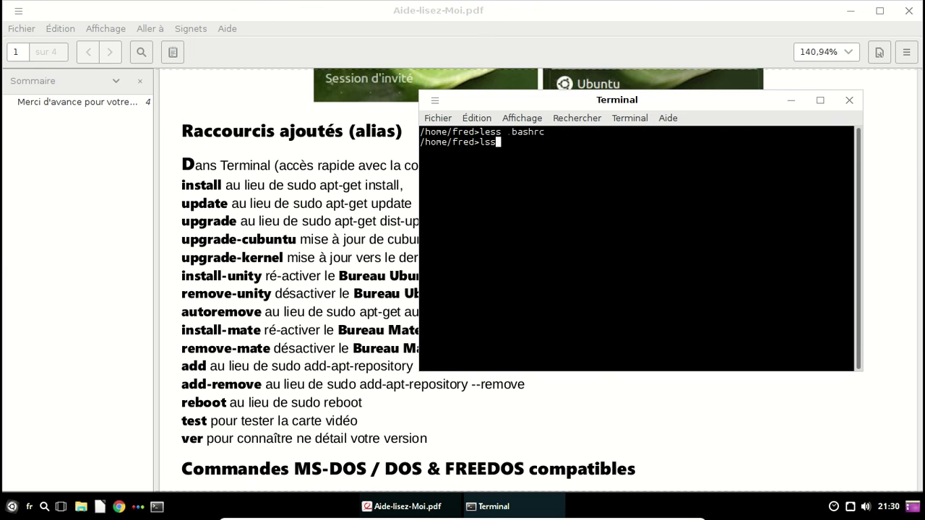
text(-alh .bars)
key(BackSpace)
key(BackSpace)
text(shrc)
key(Return)
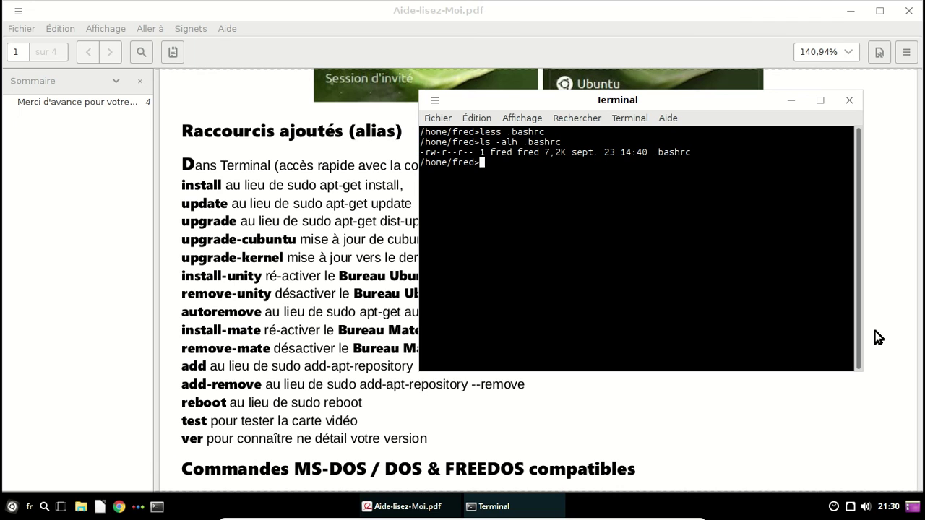
Step: Close the terminal and read on in Aide-lisez-Moi.pdf to the MS-DOS / DOS & FREEDOS compatible commands
click(849, 101)
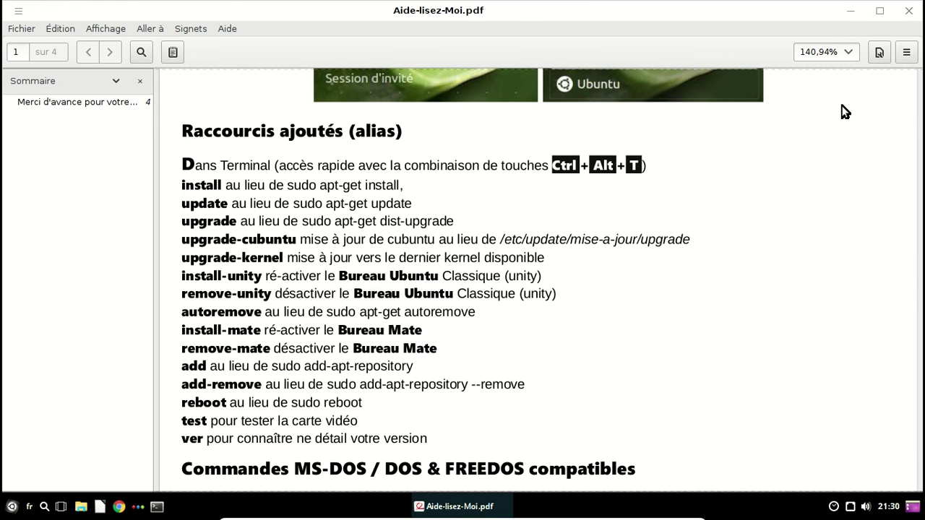
scroll(843, 110, down, 3)
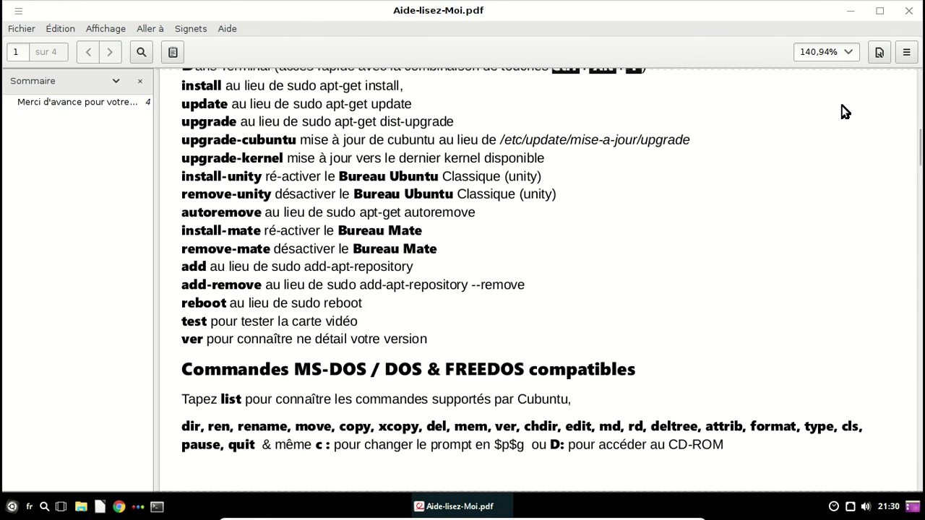
scroll(835, 113, down, 2)
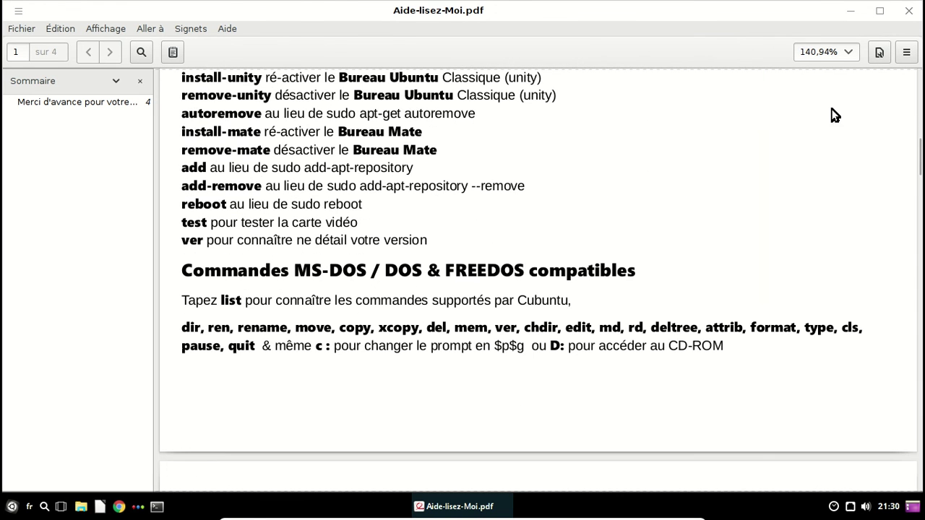
Step: Close the help PDF, launch the Synaptic package manager and authenticate with the account password
click(909, 11)
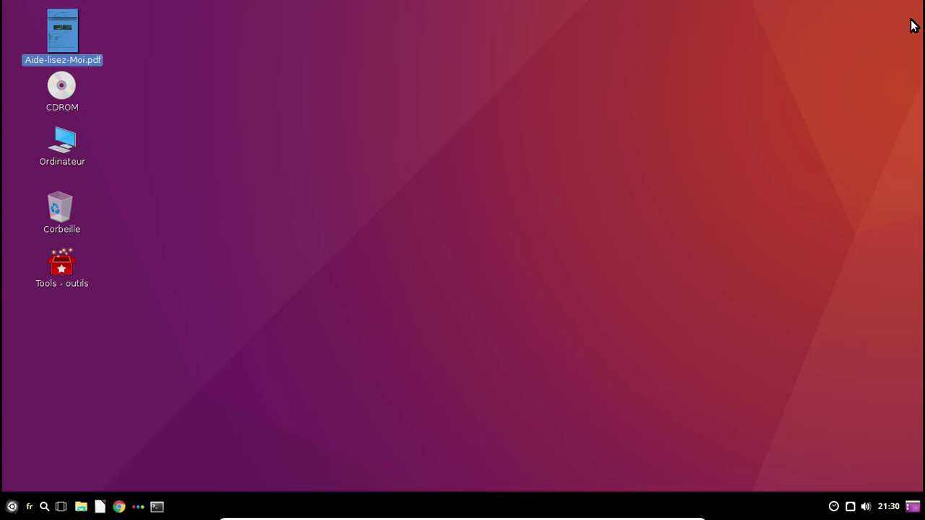
click(519, 148)
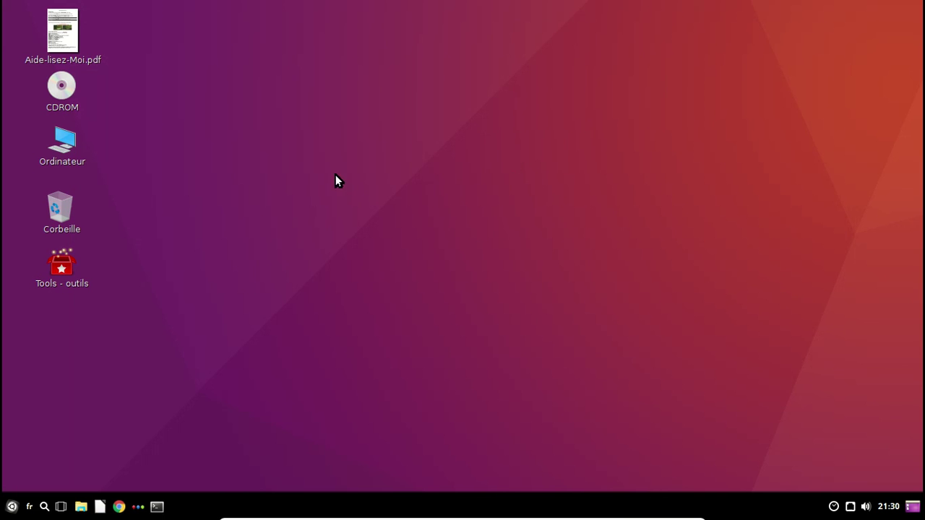
click(12, 506)
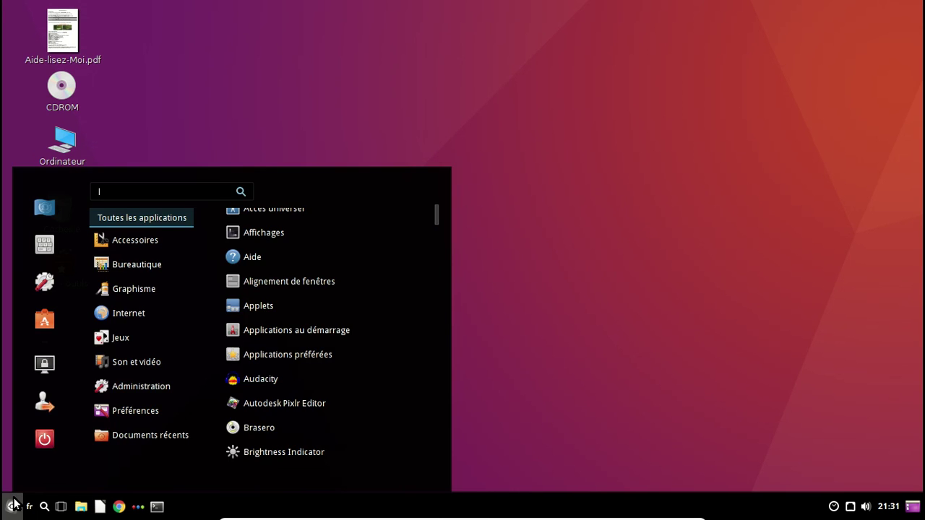
text(synapl)
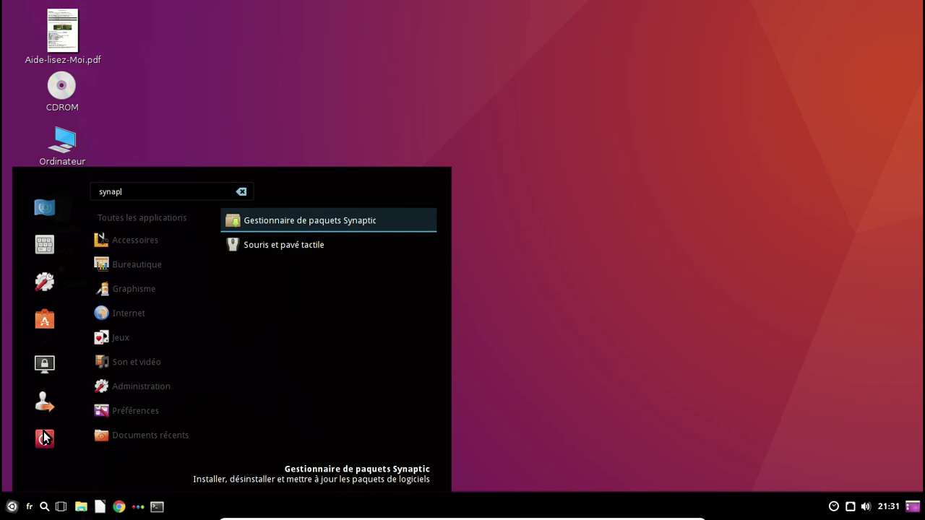
key(Return)
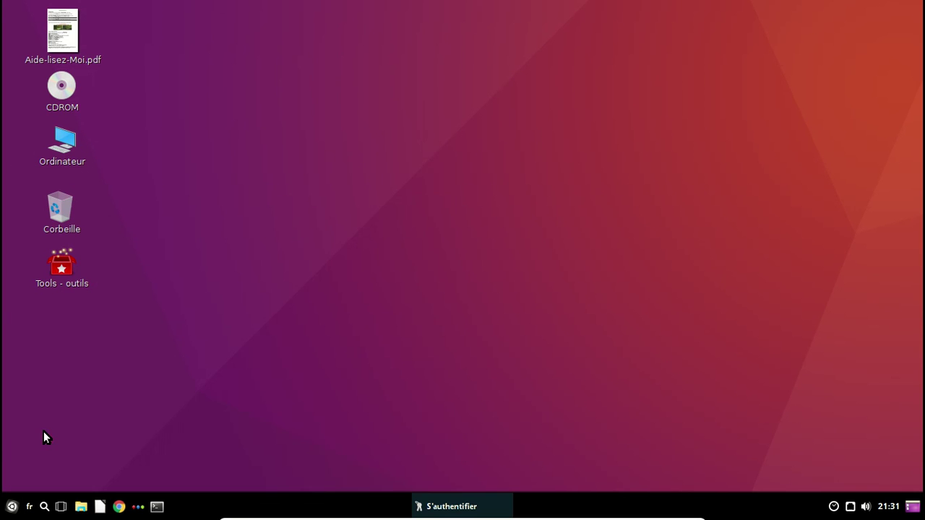
text(*********)
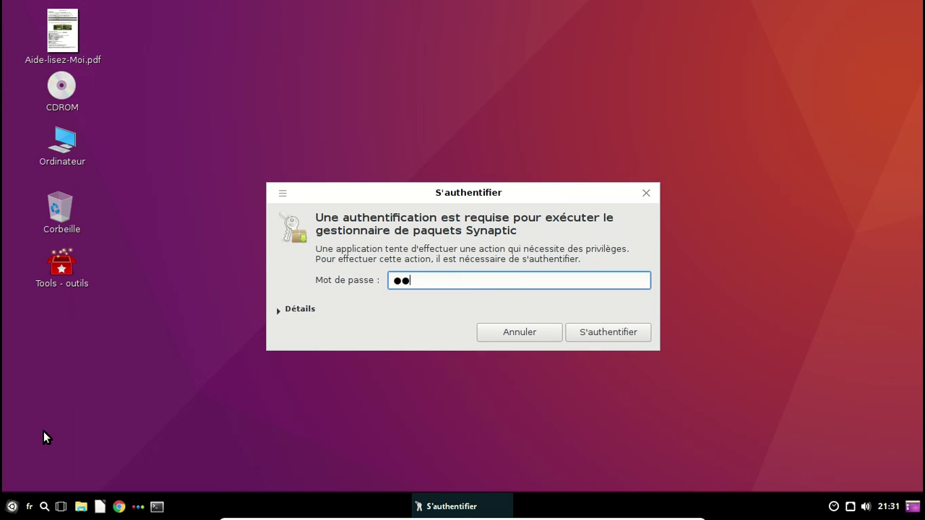
key(Return)
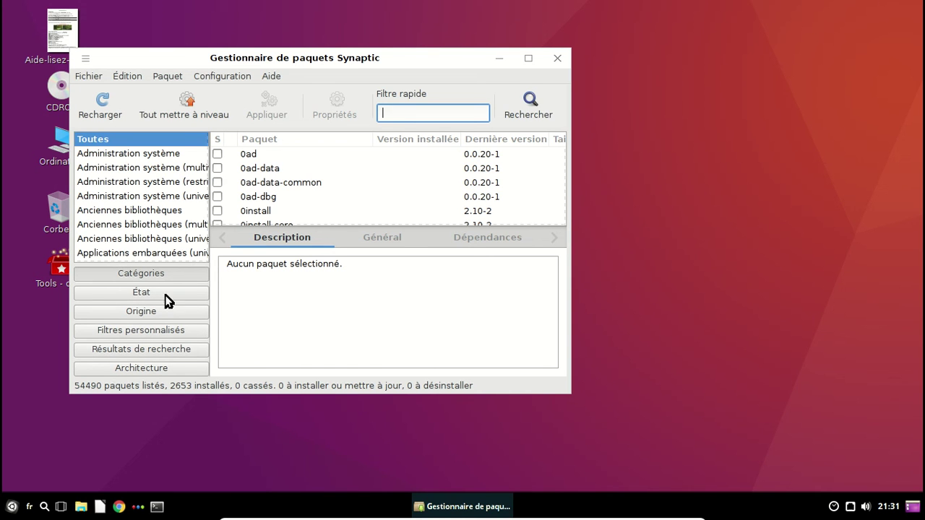
Step: Move the Synaptic window toward the middle of the desktop and open its repository (Dépôts) settings
drag(309, 51, 476, 40)
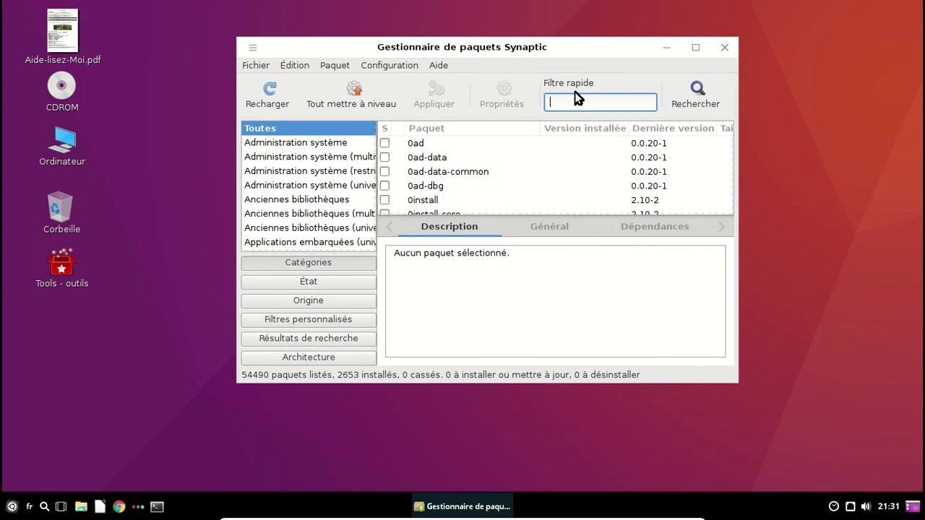
click(381, 66)
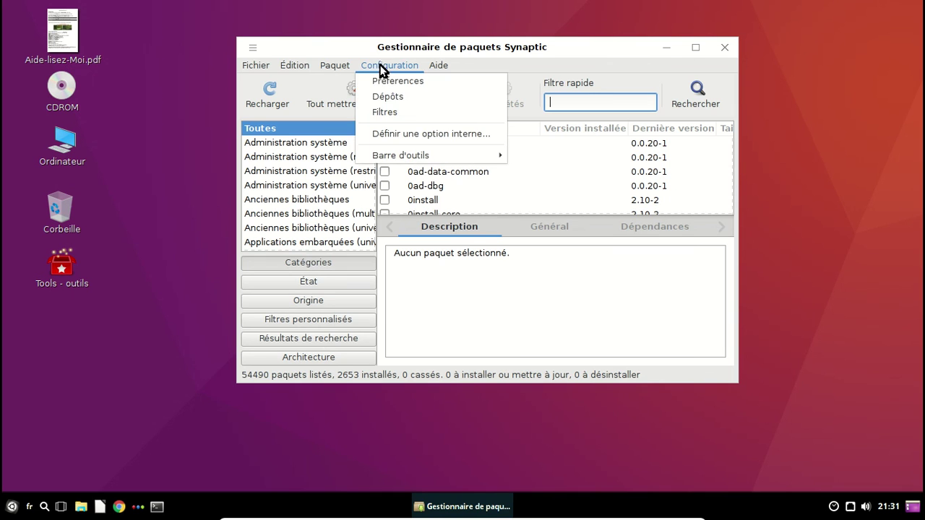
click(391, 97)
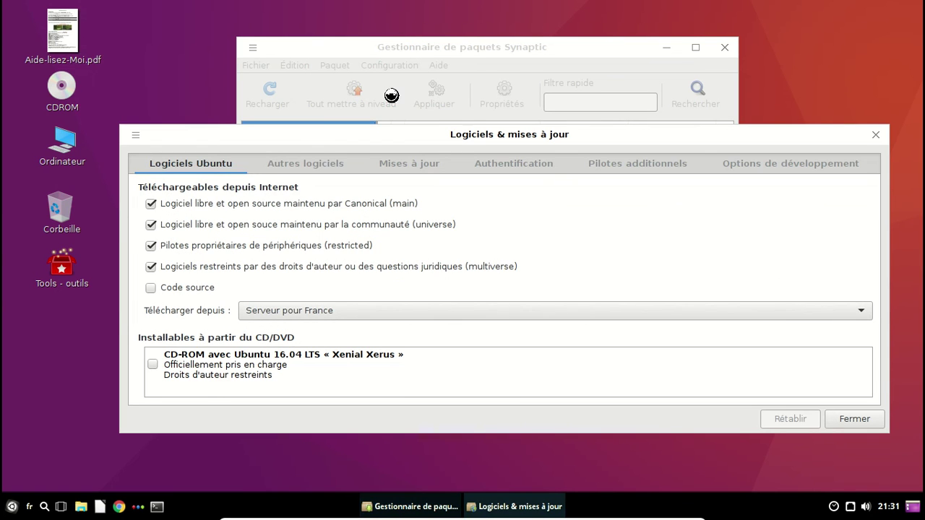
Step: Review the third-party sources, Ubuntu software, updates, authentication, additional drivers and developer options, then force the settings to quit and close Synaptic
click(291, 168)
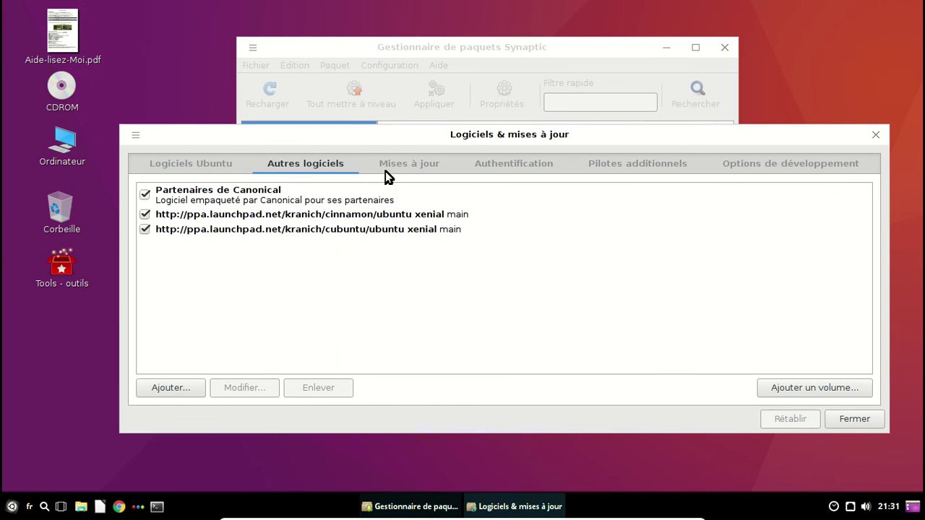
click(202, 172)
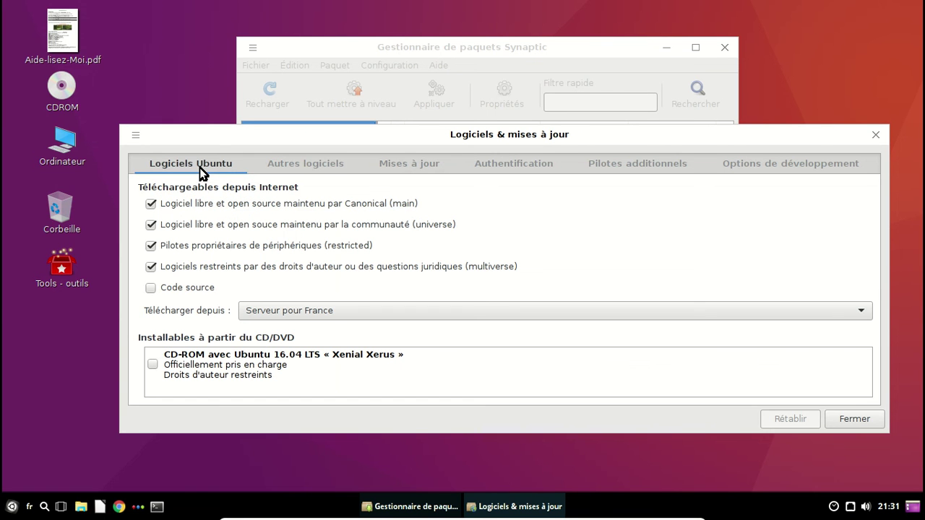
click(388, 166)
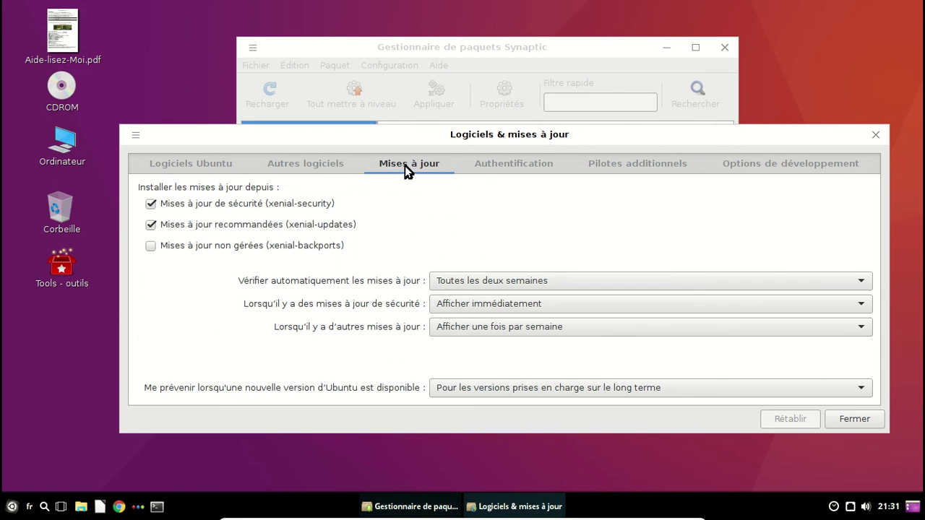
click(487, 165)
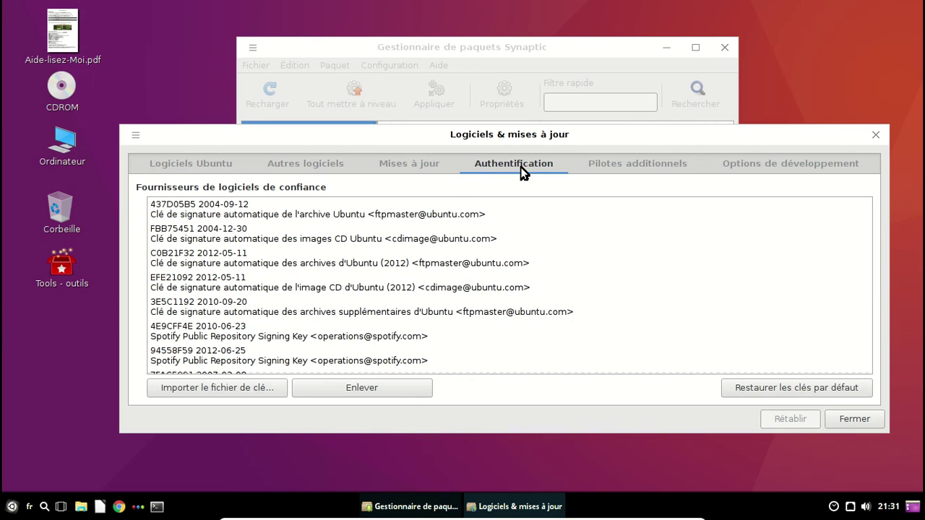
click(596, 167)
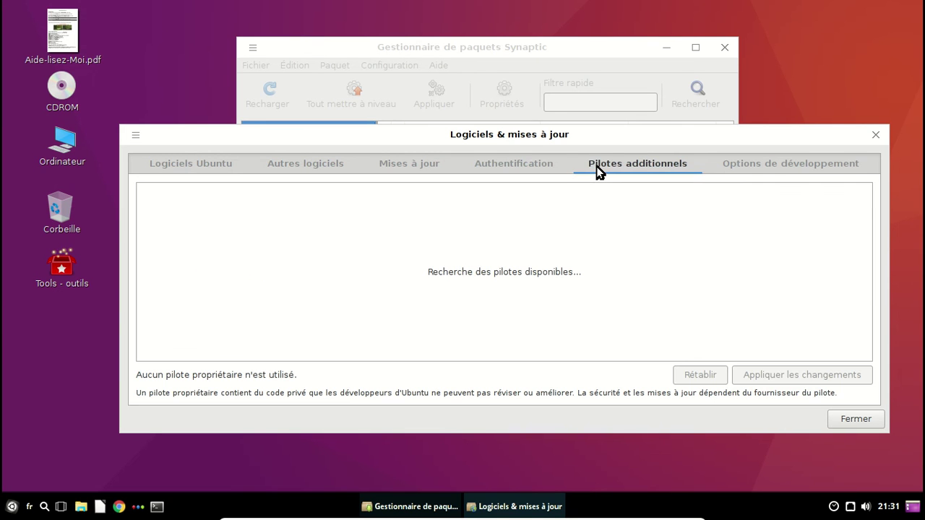
click(748, 165)
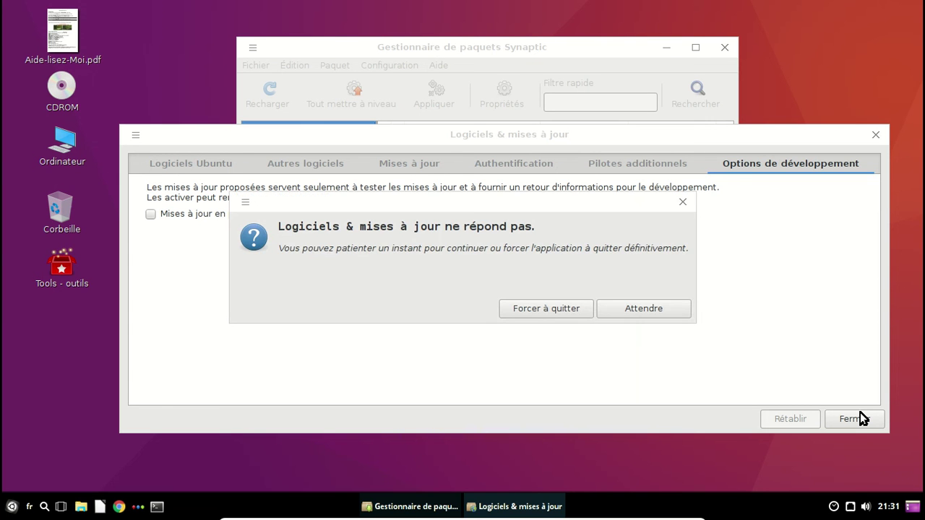
click(561, 304)
click(725, 47)
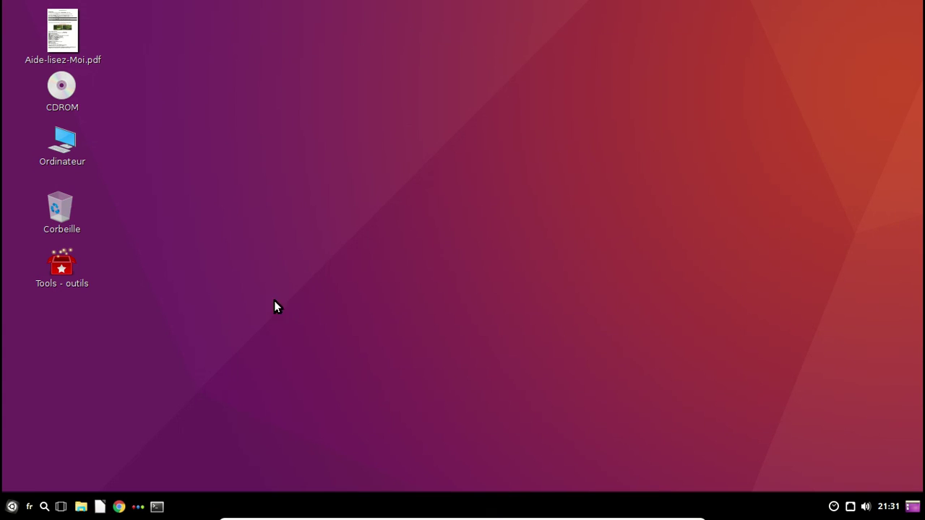
Step: Open Logithèque Ubuntu, check its version in the About information, and close the software centre
click(10, 506)
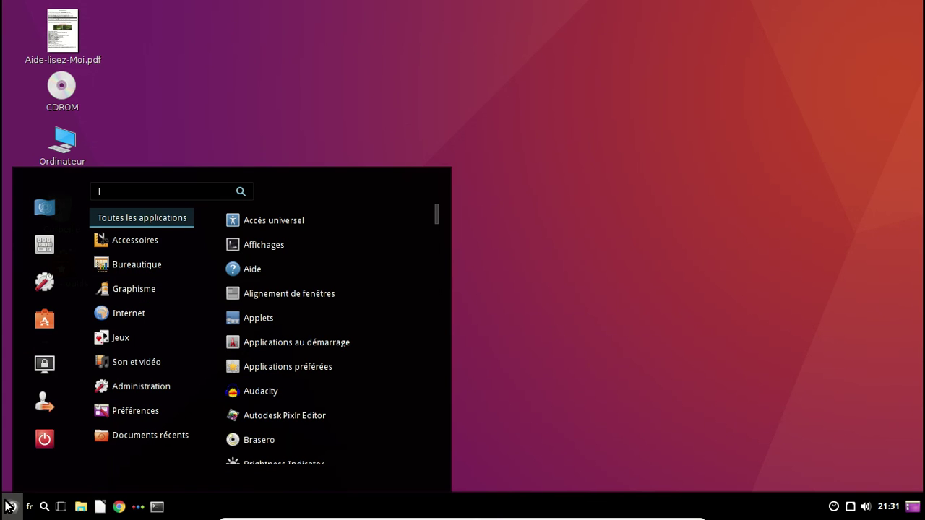
click(41, 321)
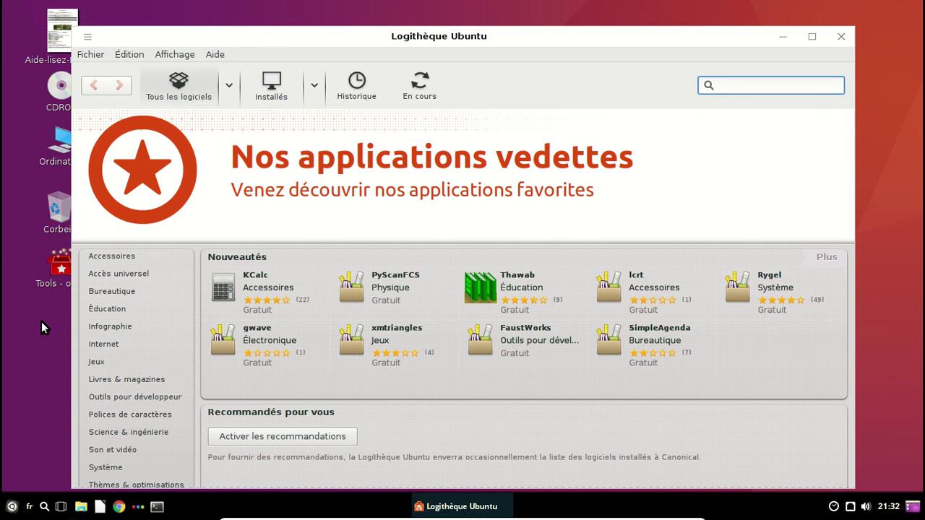
click(214, 55)
click(254, 133)
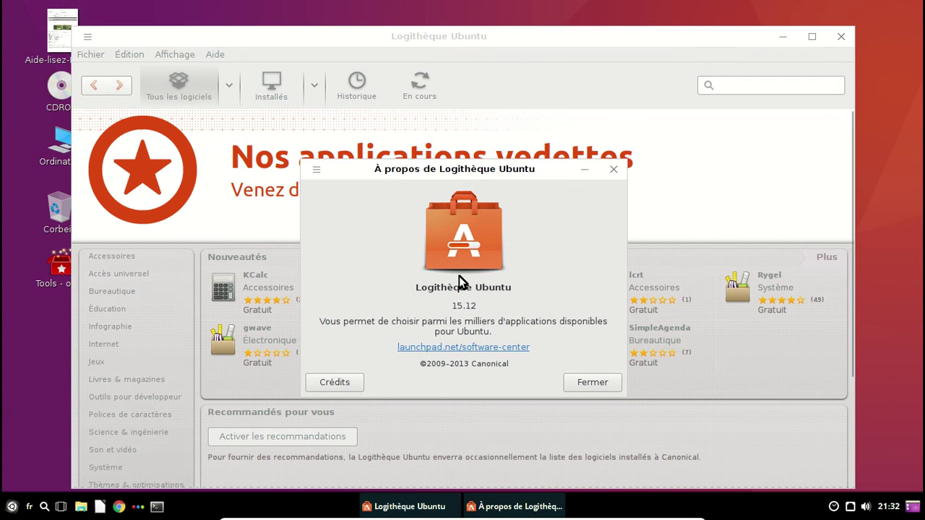
click(614, 170)
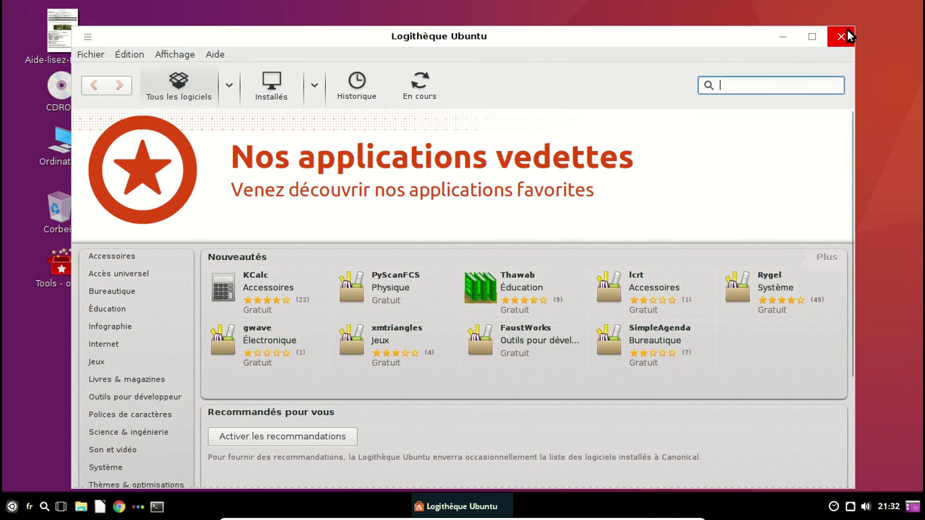
click(844, 34)
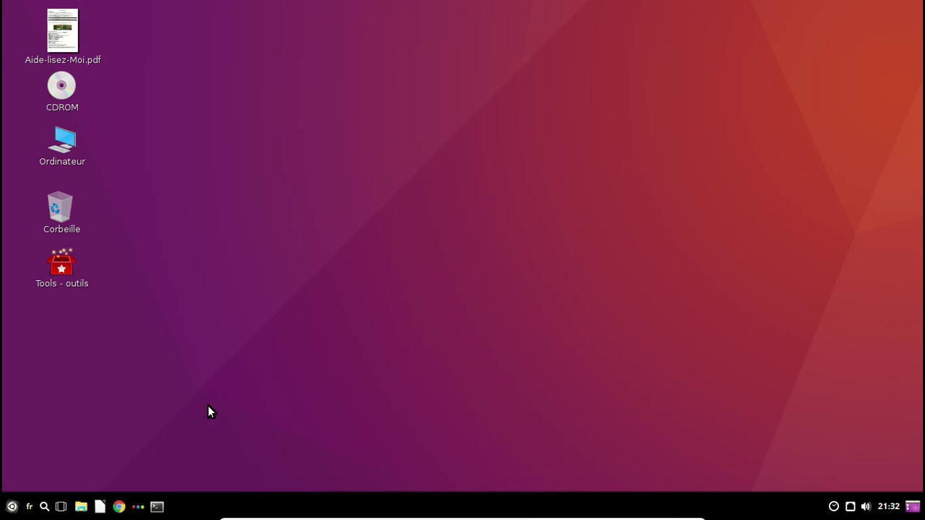
Step: Browse the installed application categories, including Documents récents, Jeux, Son et vidéo and Préférences
click(12, 506)
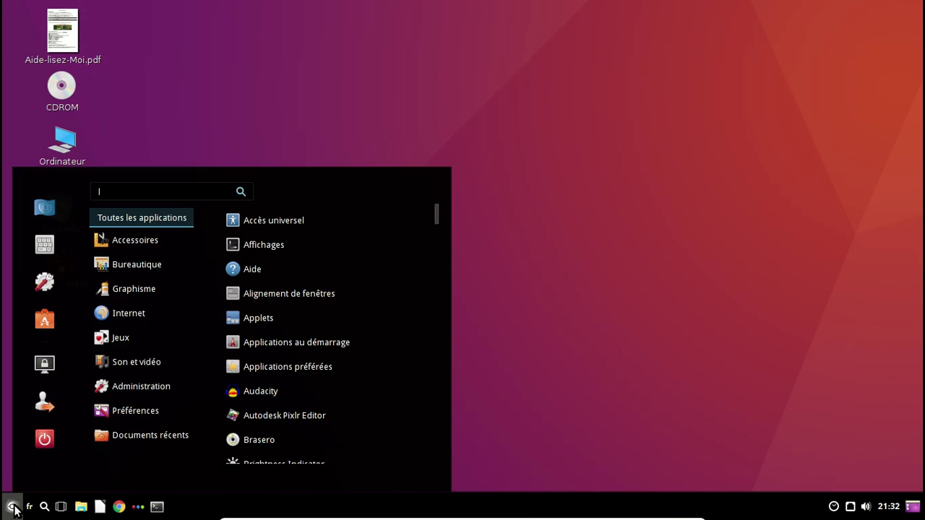
mouse_move(145, 436)
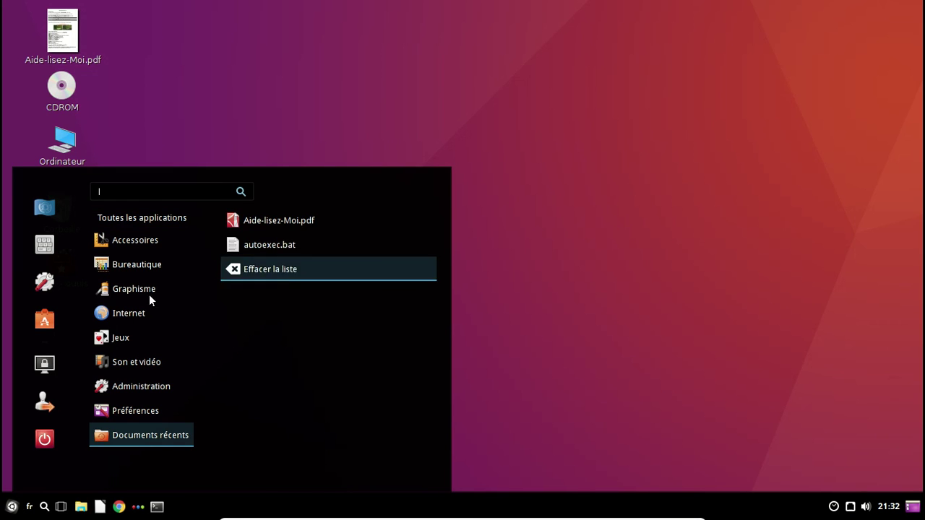
mouse_move(184, 304)
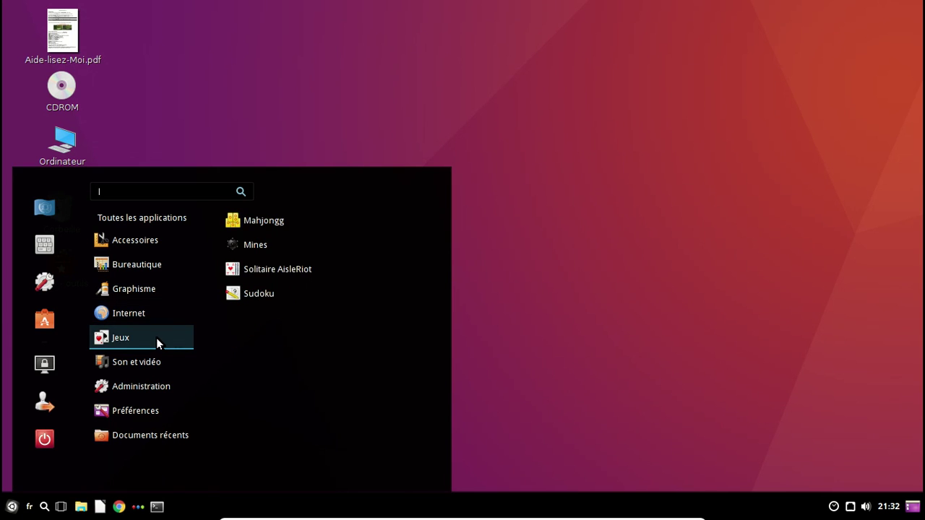
mouse_move(151, 363)
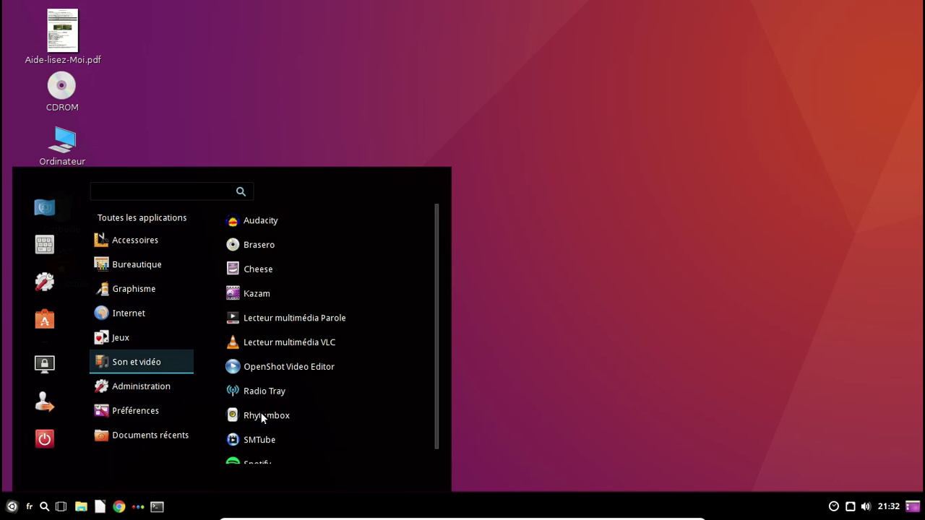
mouse_move(137, 411)
scroll(366, 361, down, 3)
scroll(366, 361, down, 3)
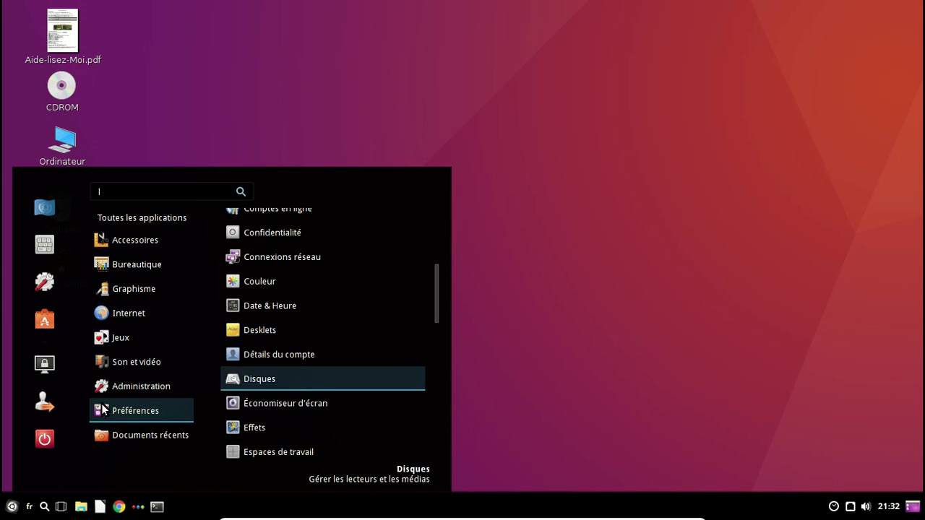
Step: Shut down Cubuntu and close its virtual machine with the Éteindre la machine option
click(53, 438)
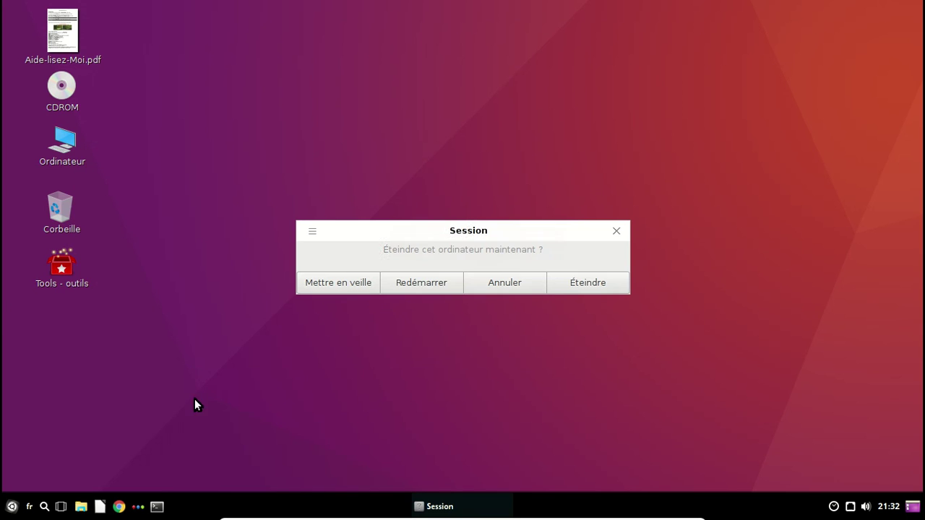
click(574, 284)
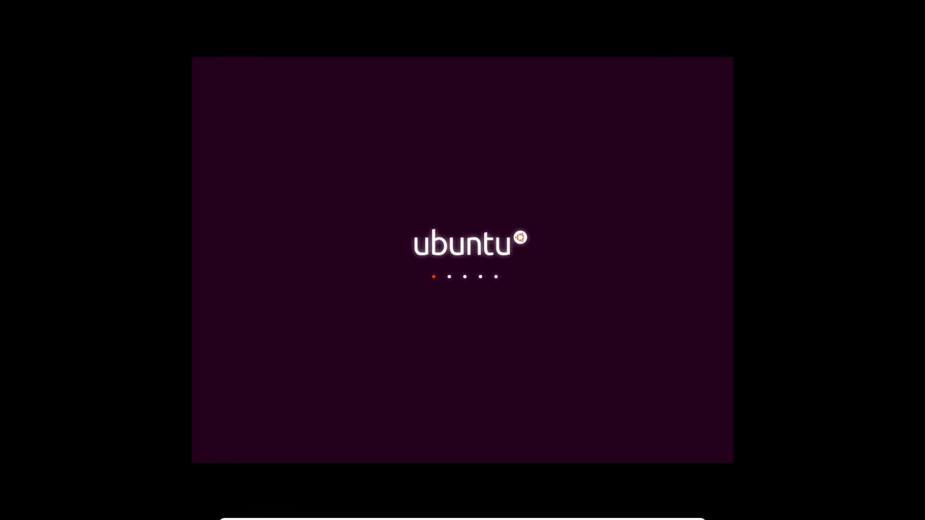
key(ctrl+q)
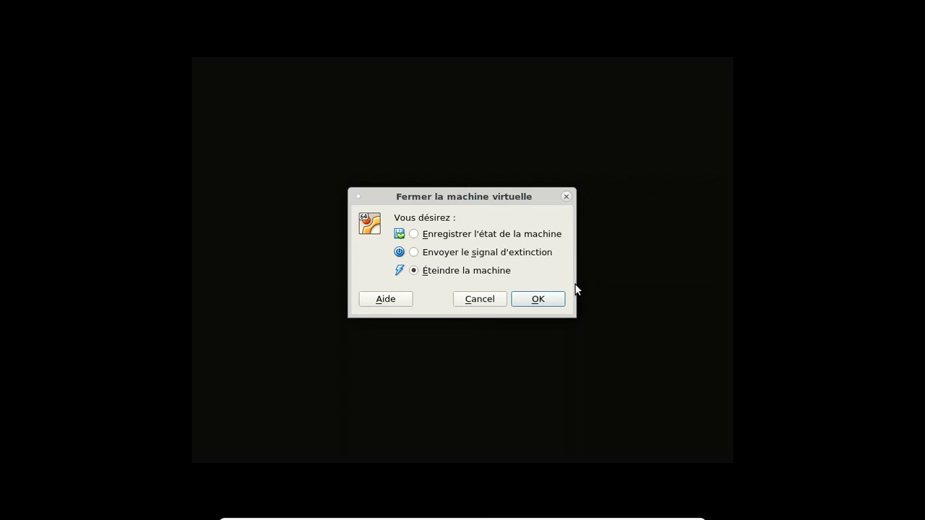
key(Return)
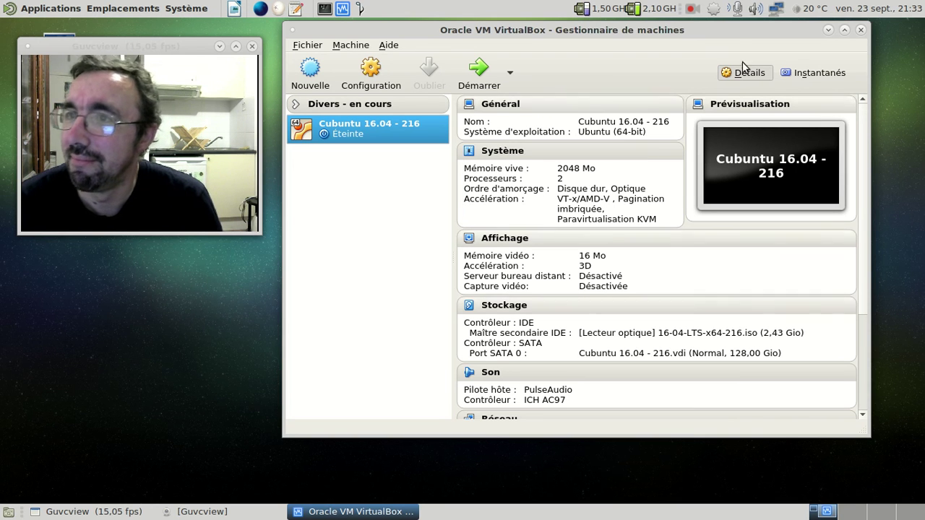
right_click(690, 8)
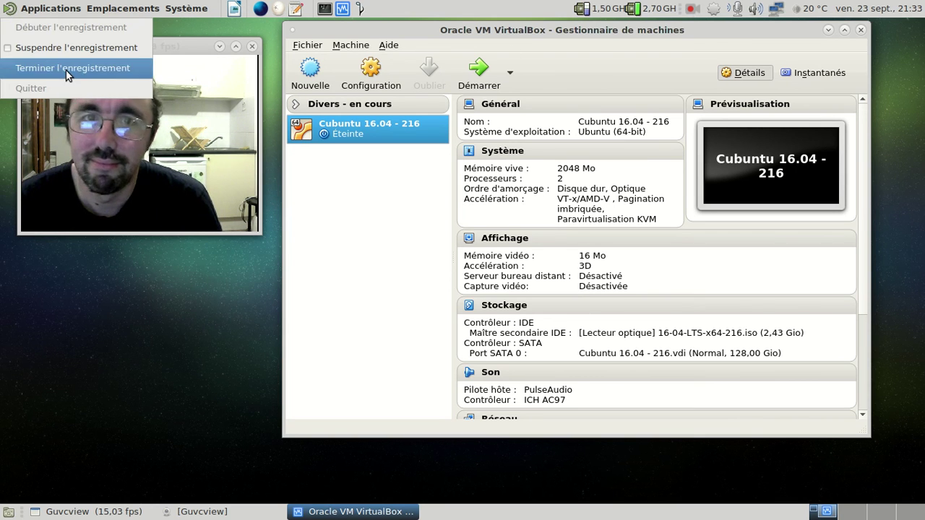